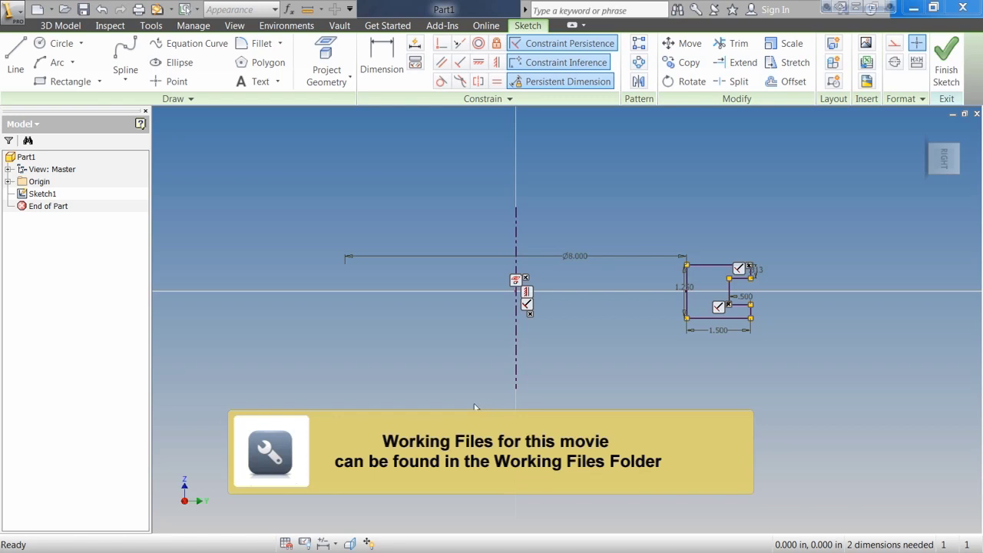
Step: Finish the sketch, orient the view at an angle, preview a revolve of the profile, and undo back into the sketch
left_click(946, 67)
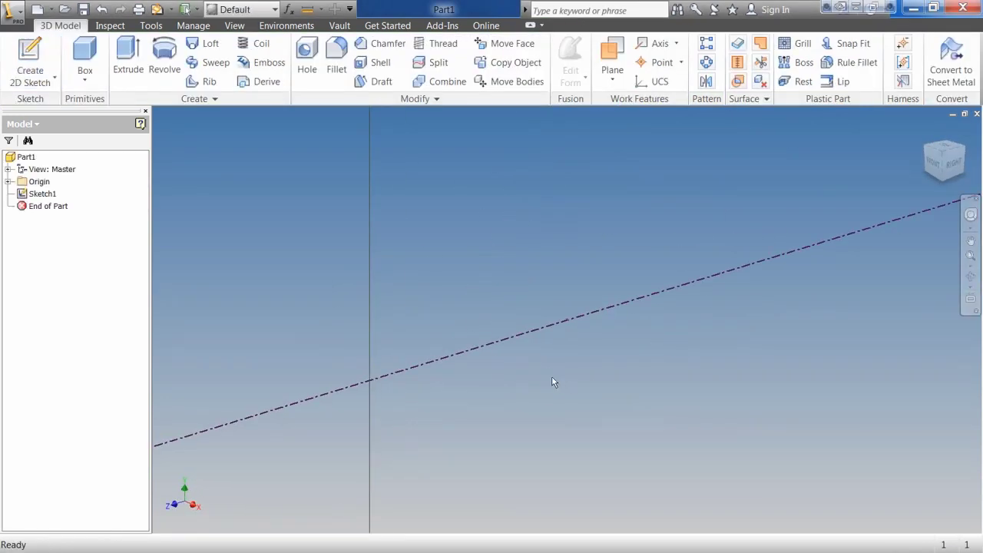
left_click(955, 163)
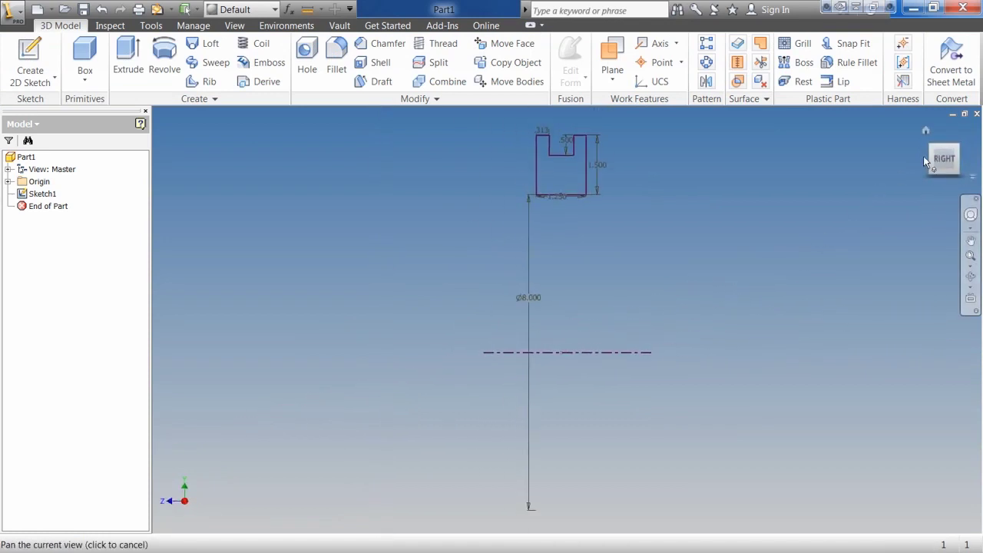
mouse_move(931, 176)
left_mouse_down()
mouse_move(864, 204)
mouse_move(858, 216)
left_mouse_up()
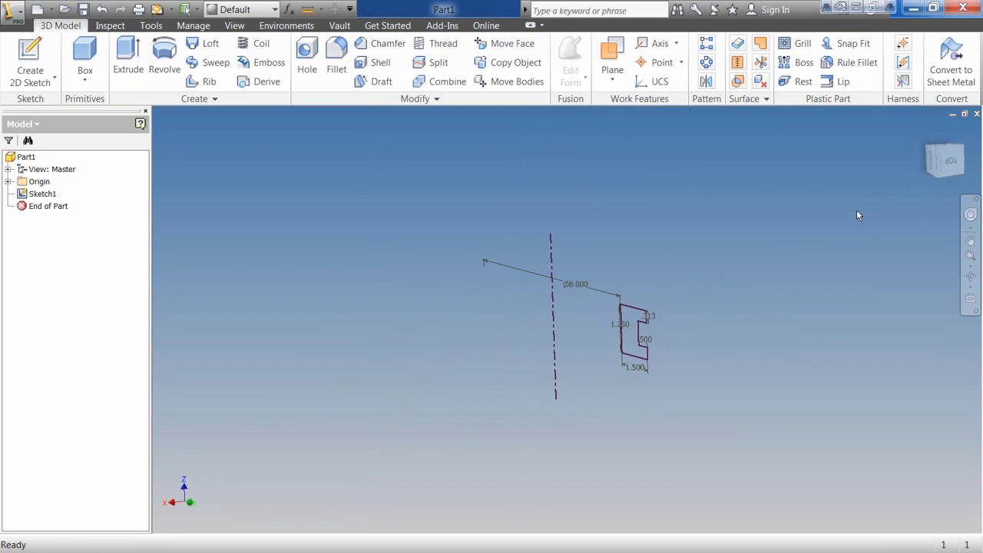
left_click(926, 130)
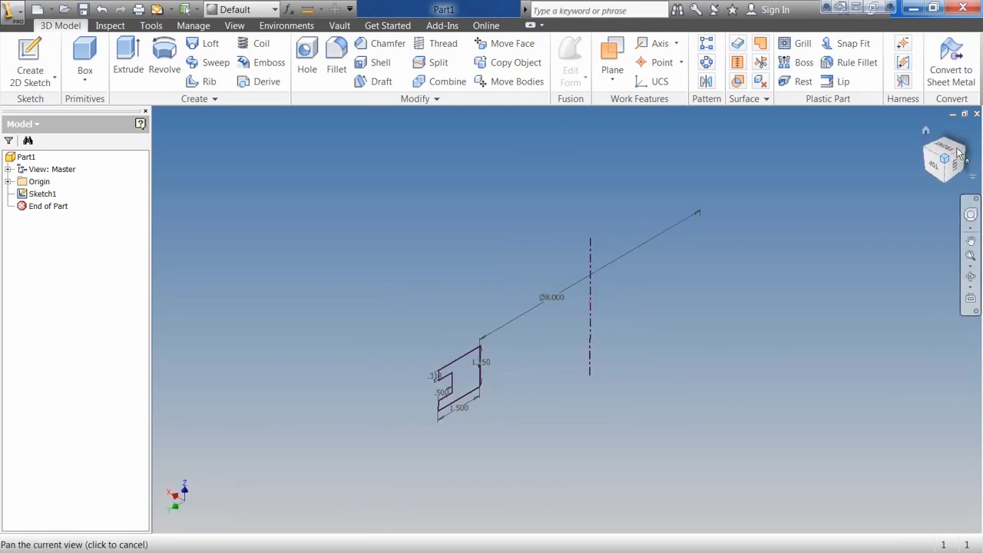
key("F5")
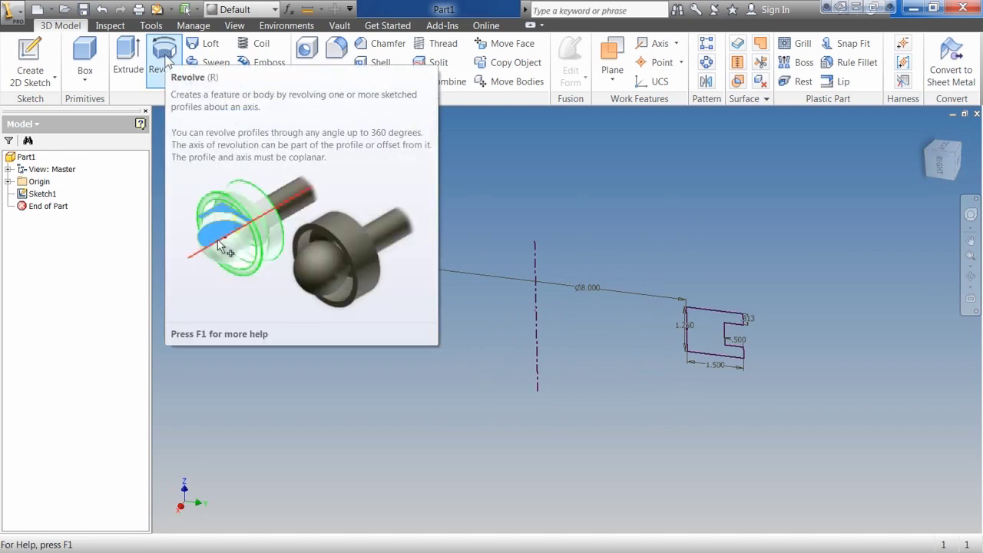
left_click(164, 55)
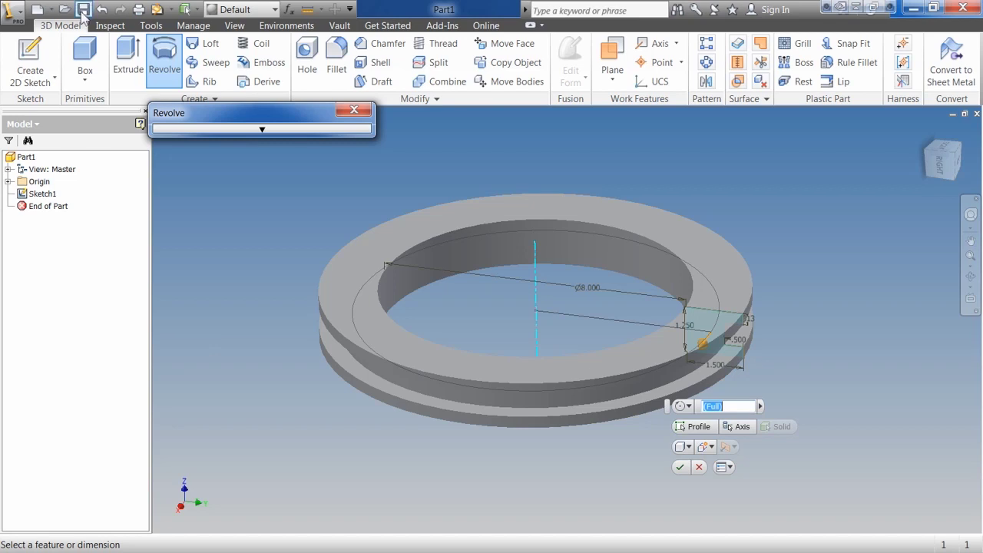
left_click(101, 9)
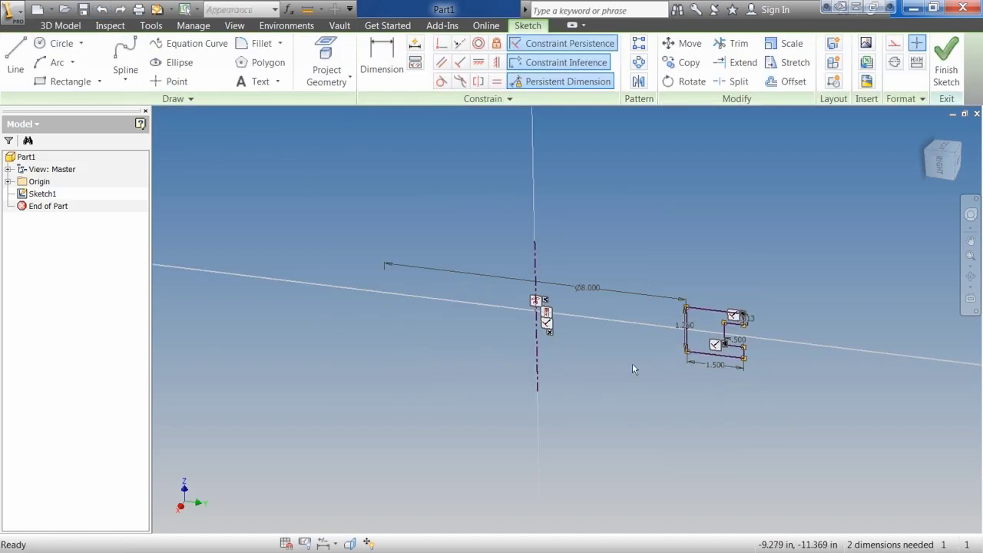
Step: Check the centerline format of the vertical axis line and finish the sketch
scroll(761, 345, "up", 3)
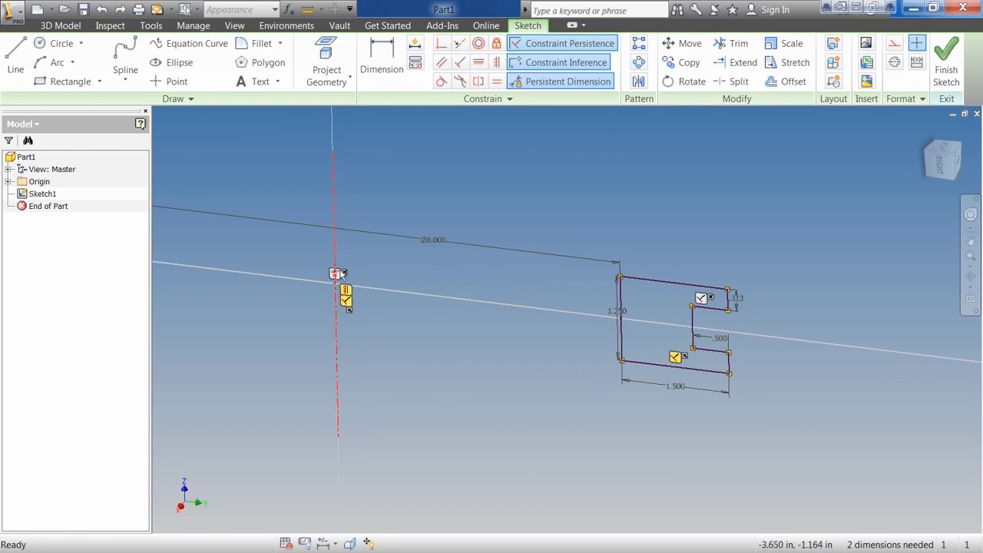
left_click(334, 189)
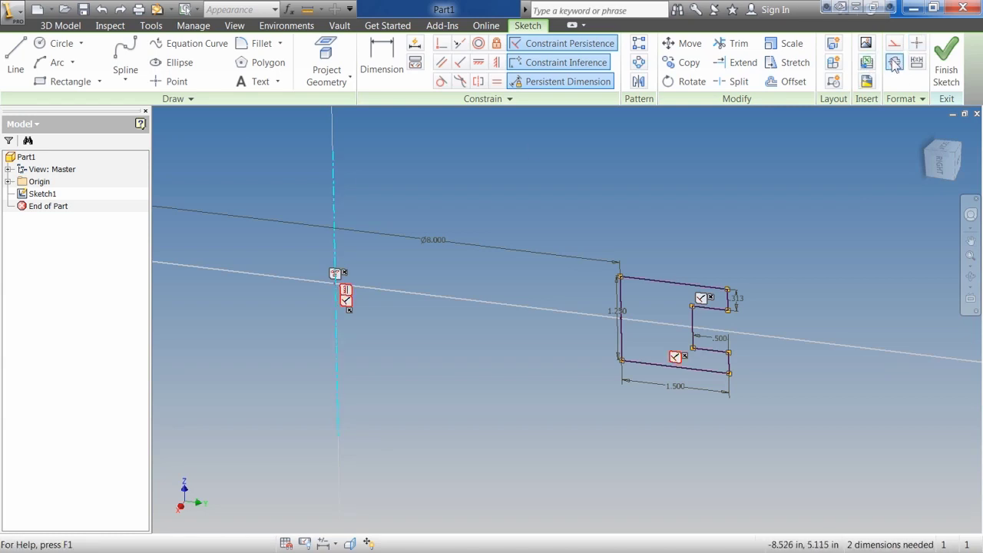
left_click(895, 65)
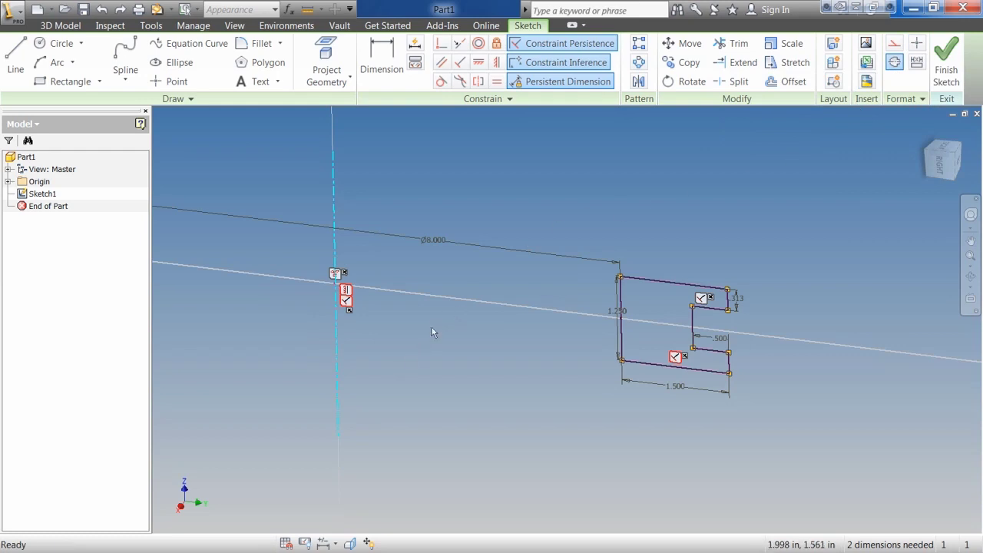
scroll(439, 321, "down", 2)
left_click(946, 62)
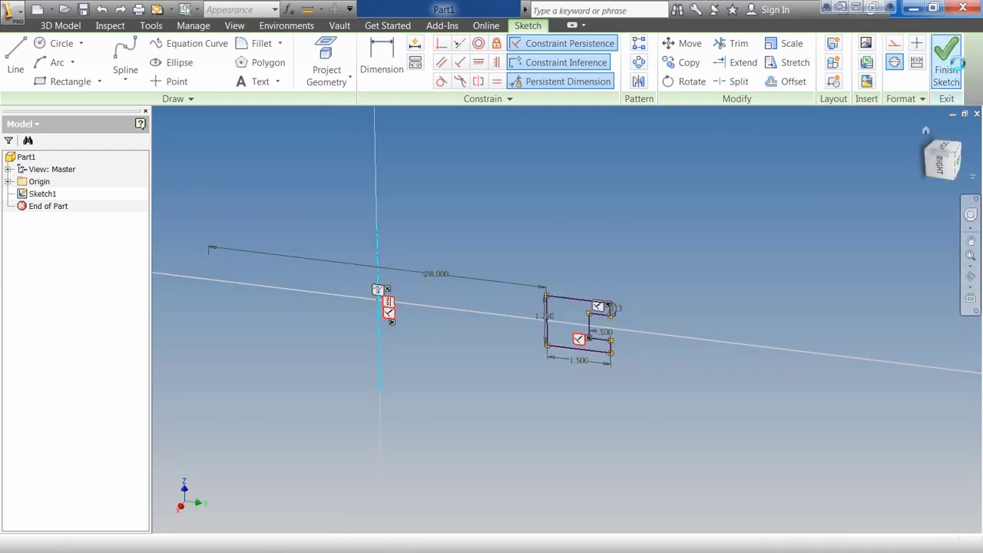
Step: Start a full solid Revolve of the profile about the centerline and move its floating controls clear of the model
left_click(172, 62)
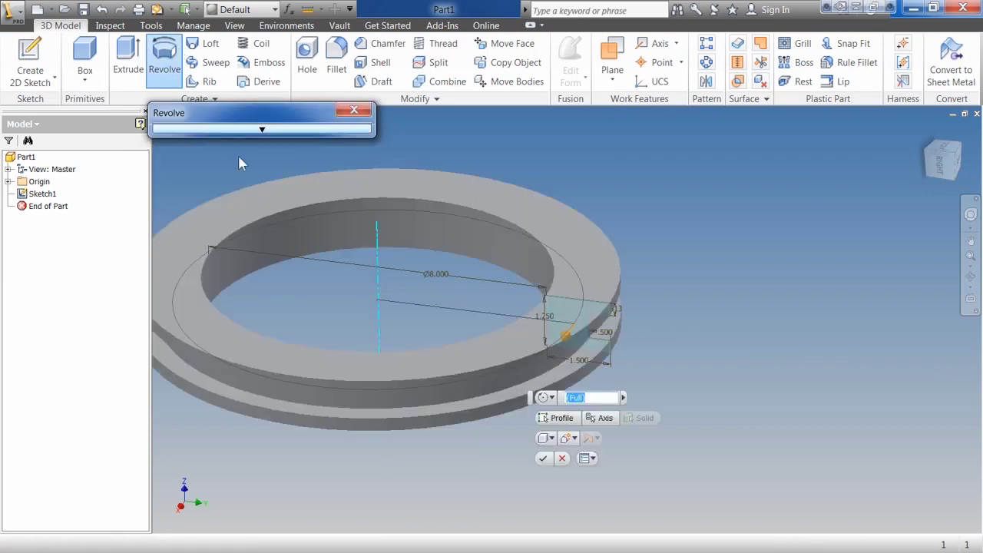
middle_click_drag(308, 226, 452, 254)
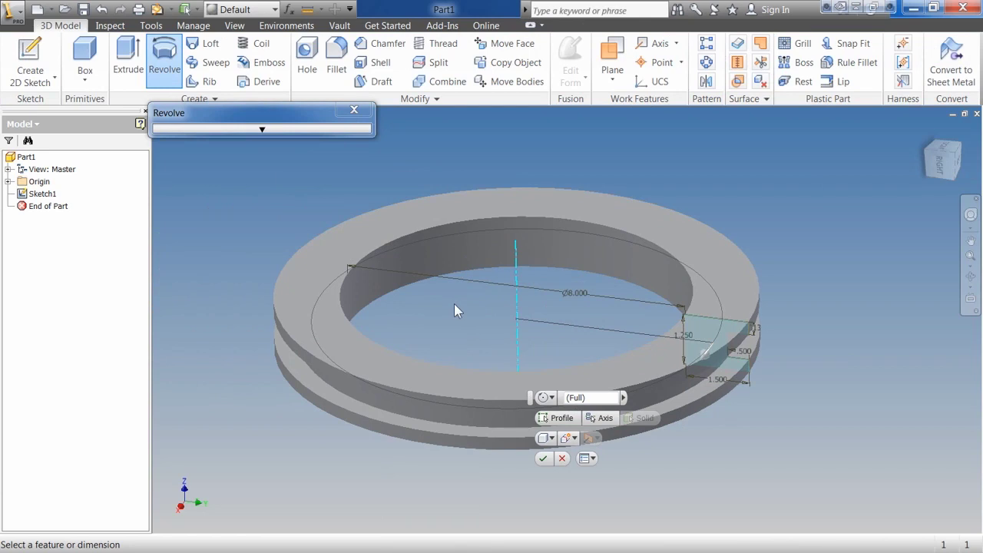
left_click(262, 134)
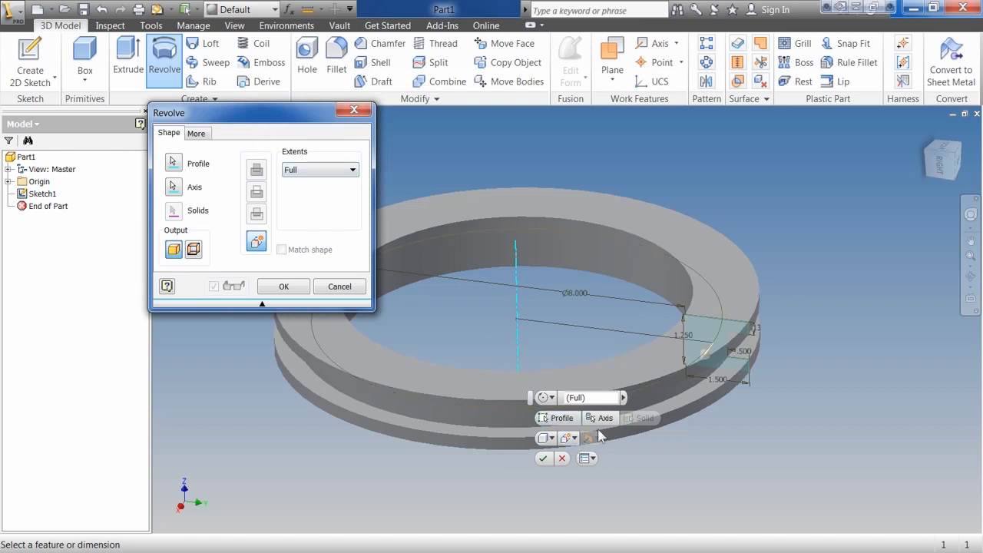
left_click_drag(532, 398, 776, 229)
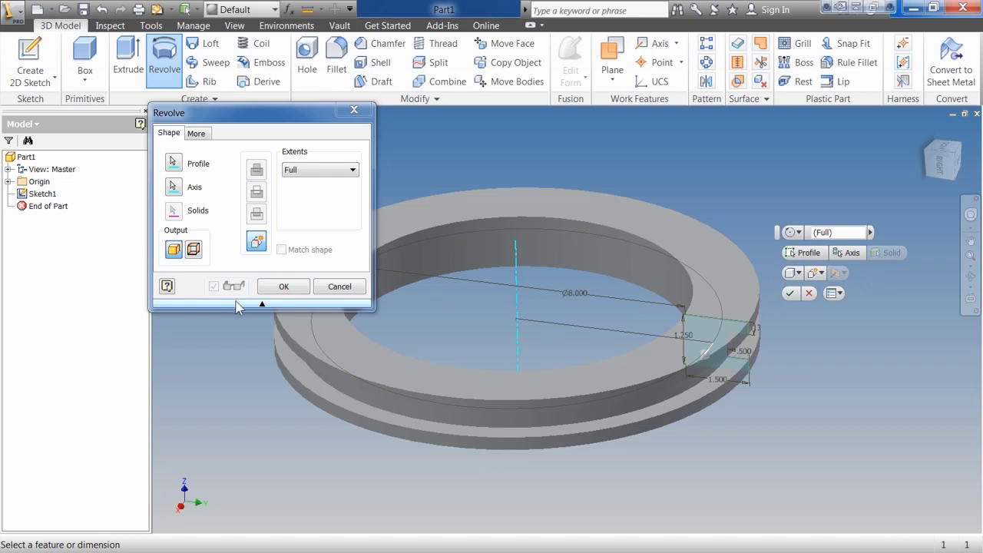
left_click(234, 306)
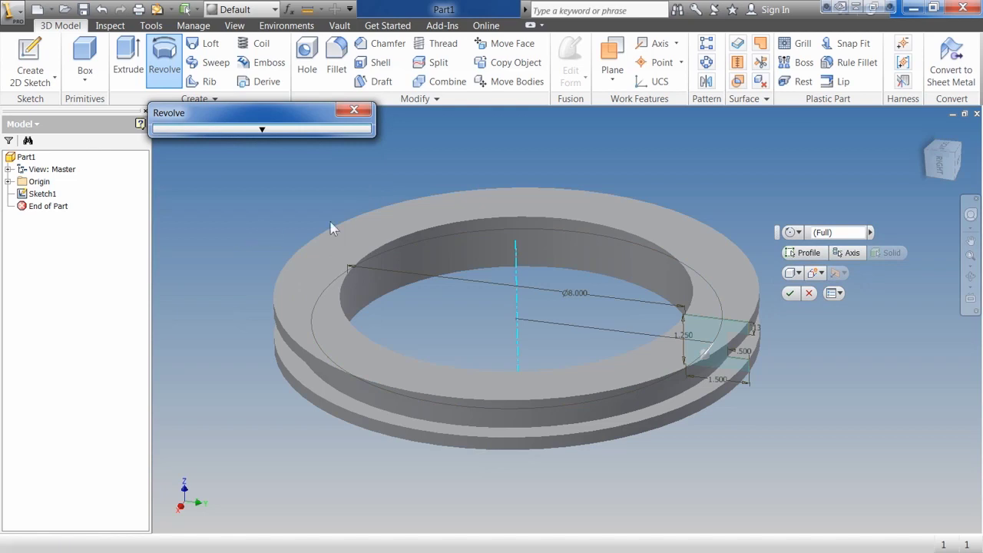
Step: Try a 90-degree angle extent for the revolve and return the extent to Full
left_click(799, 232)
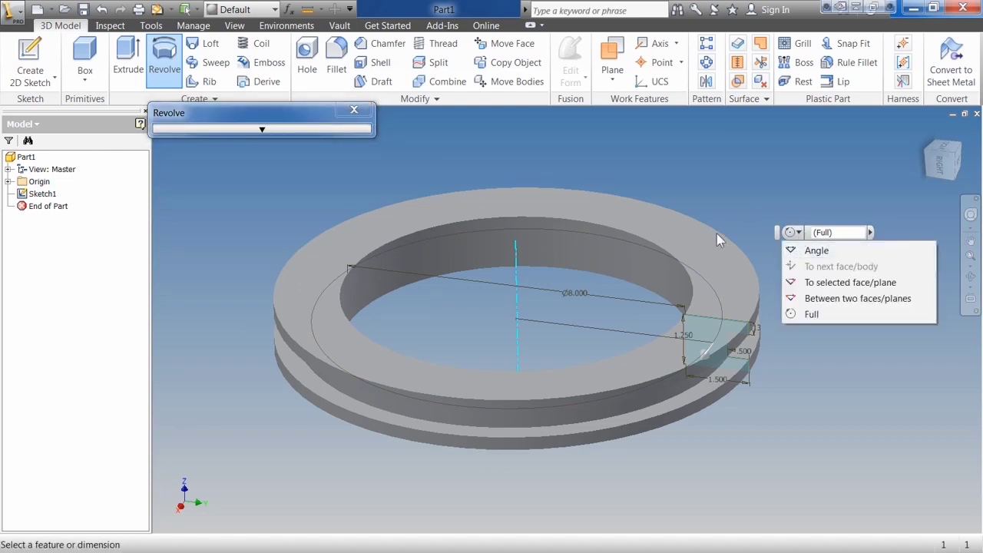
left_click(821, 250)
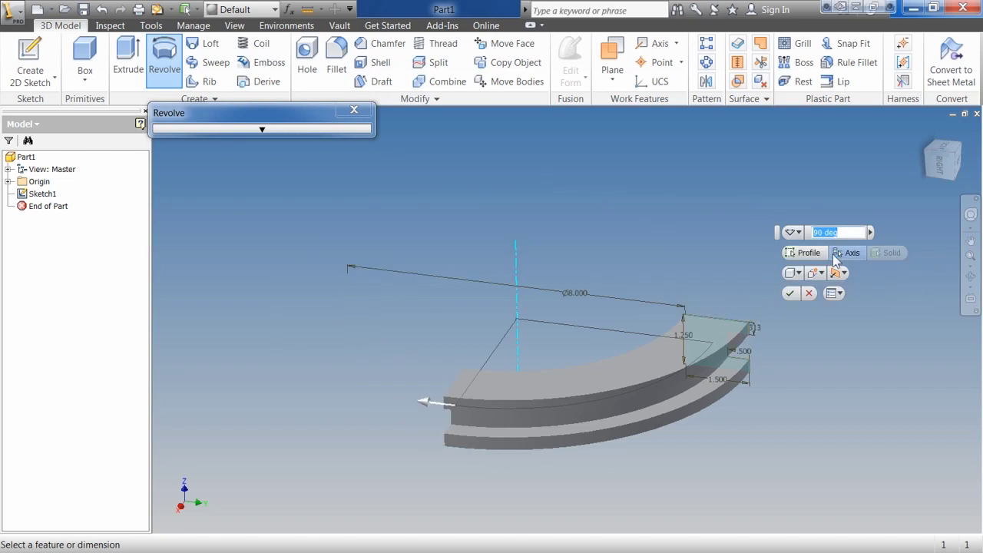
left_click(797, 232)
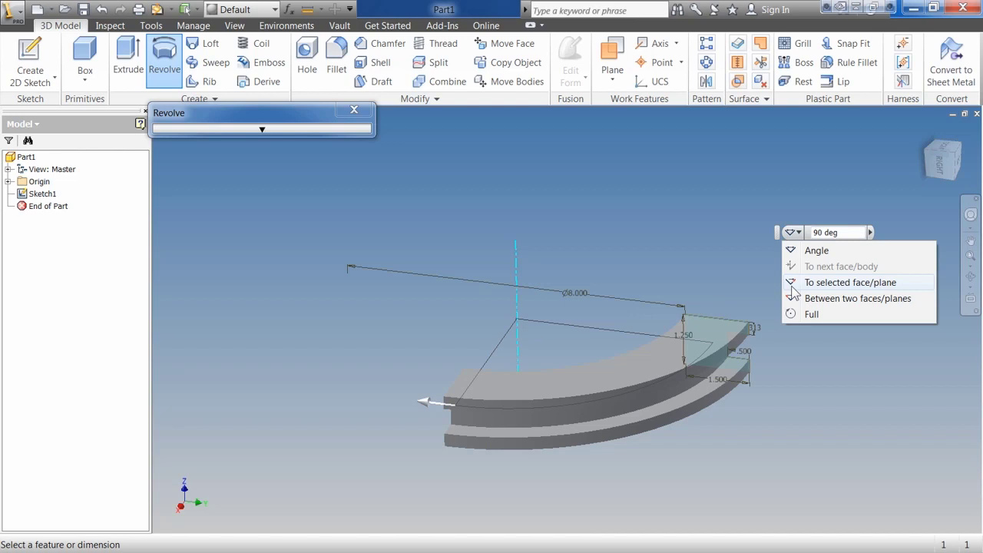
left_click(799, 233)
left_click(799, 233)
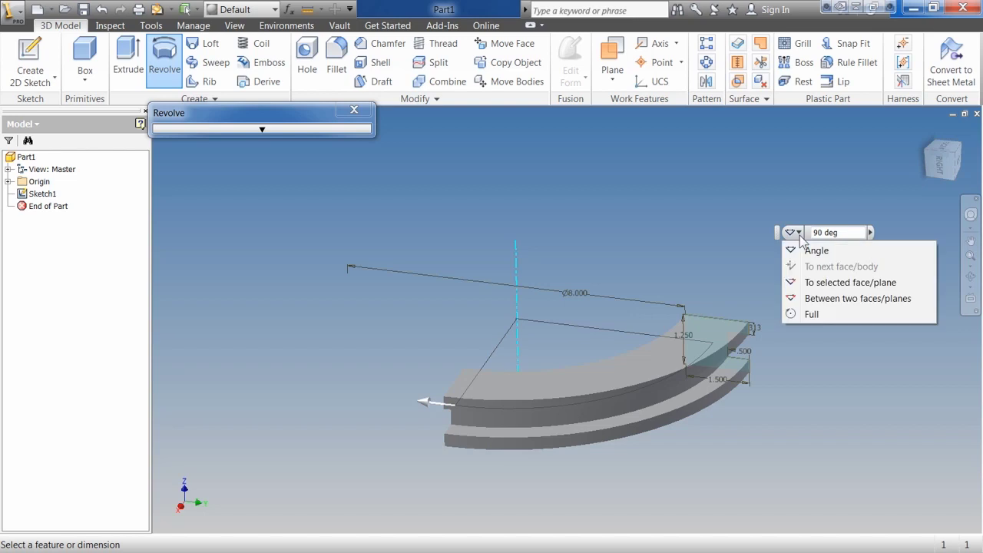
left_click(811, 315)
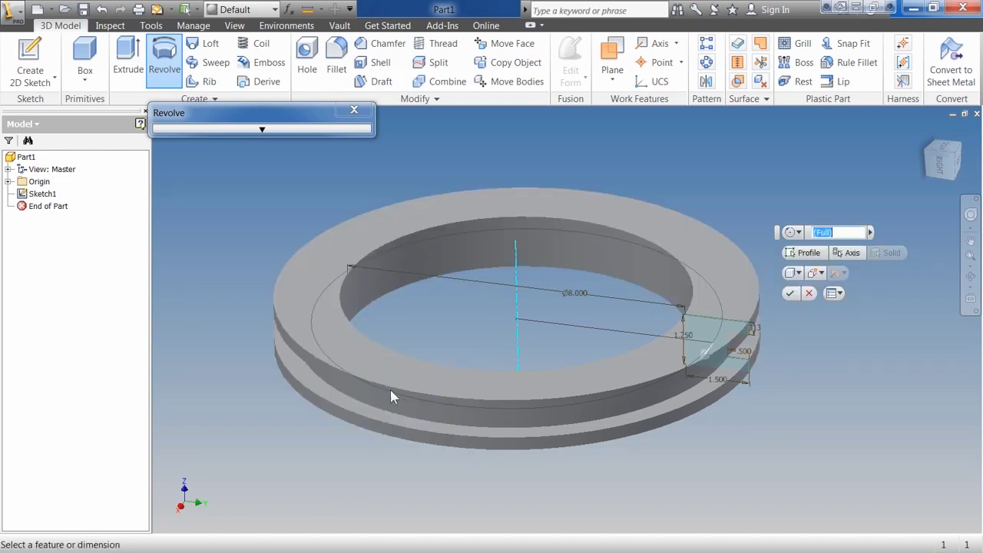
Step: Examine the Revolve options for extents, measuring, profile and axis selection, solid or surface output, and the solid operation
left_click(799, 234)
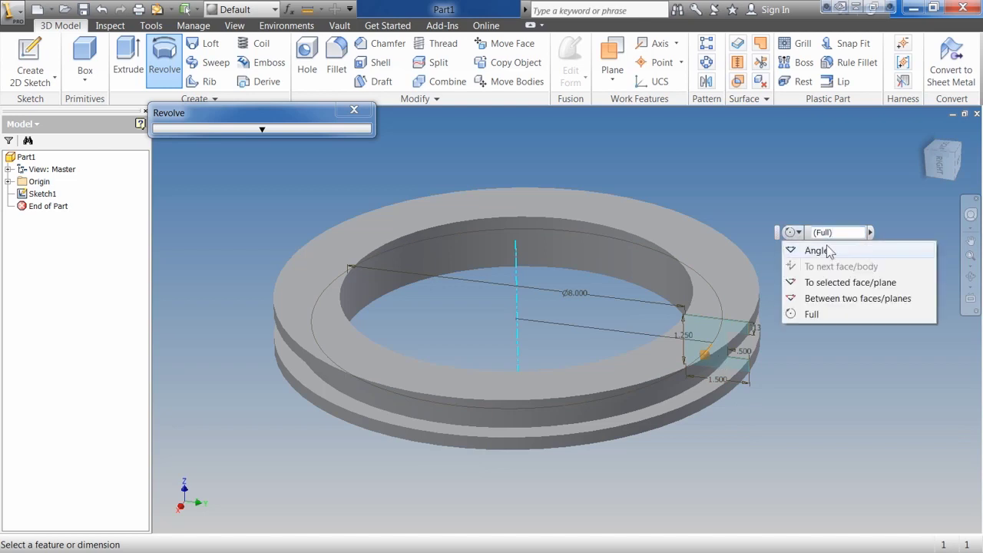
left_click(871, 233)
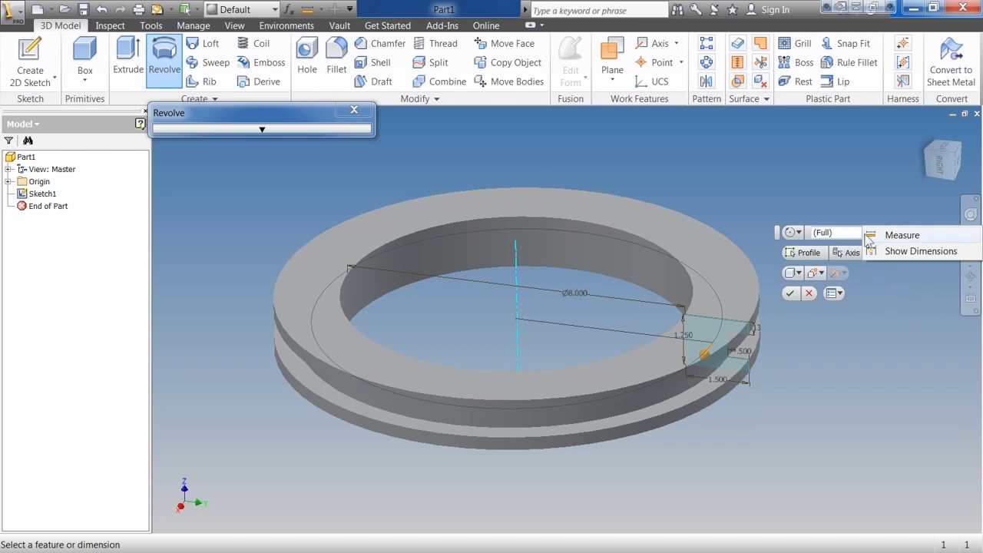
left_click(812, 261)
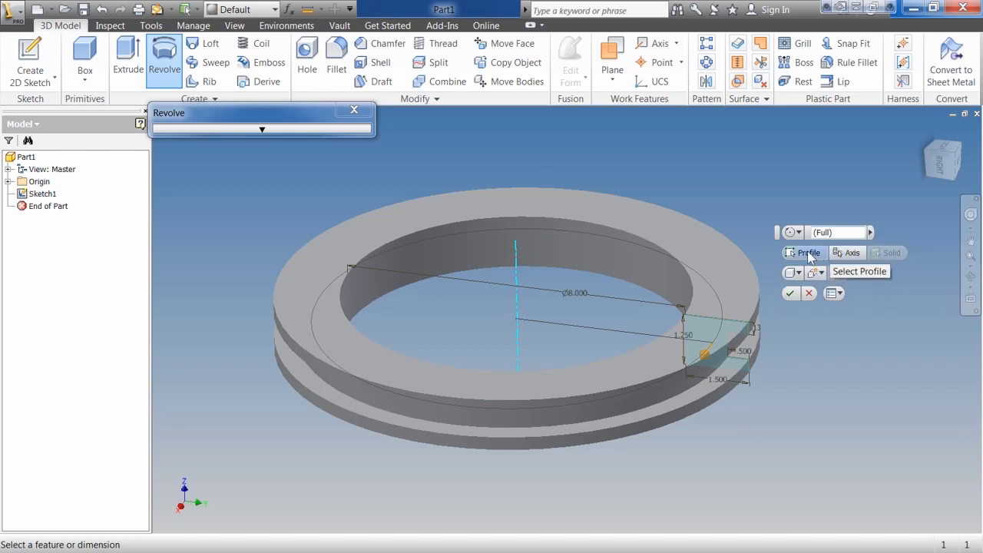
left_click(262, 129)
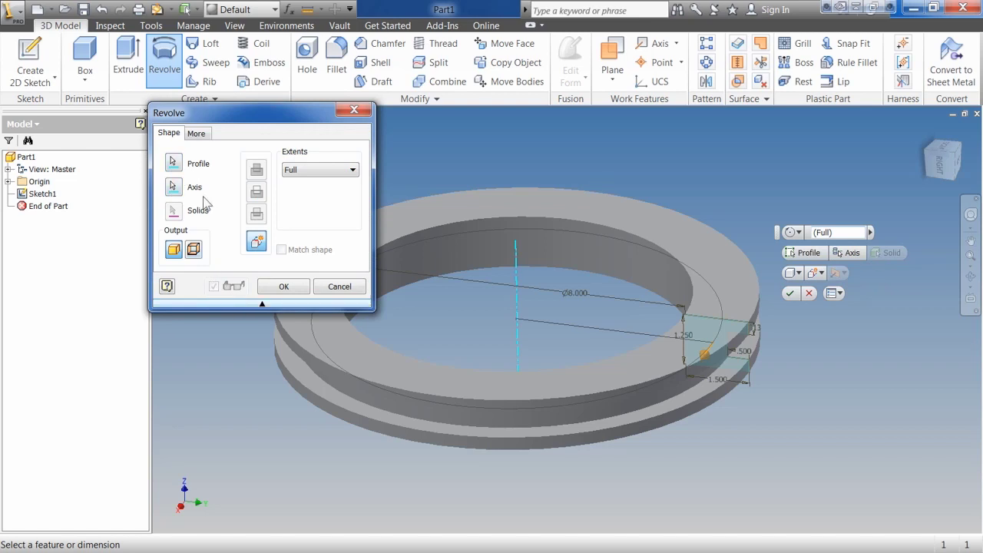
left_click(261, 304)
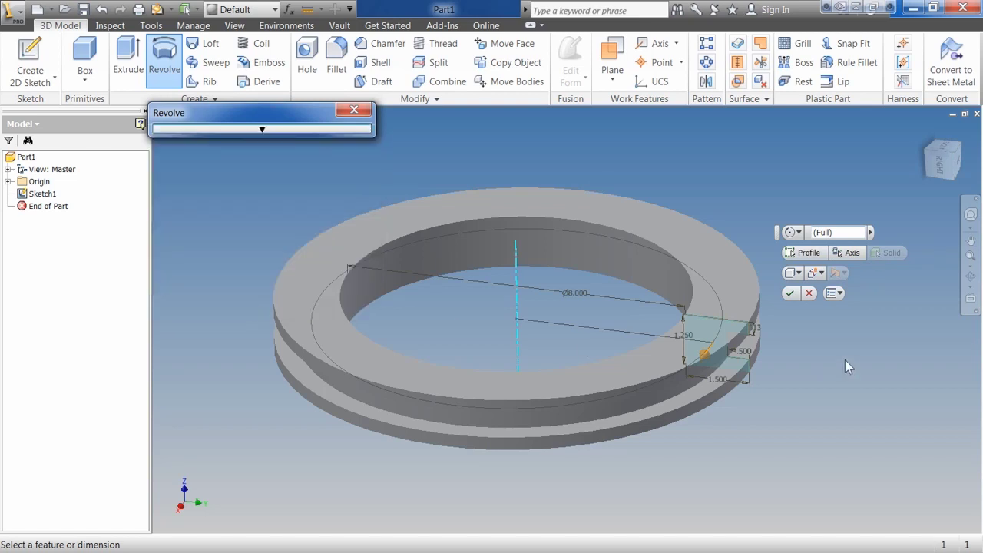
left_click(799, 273)
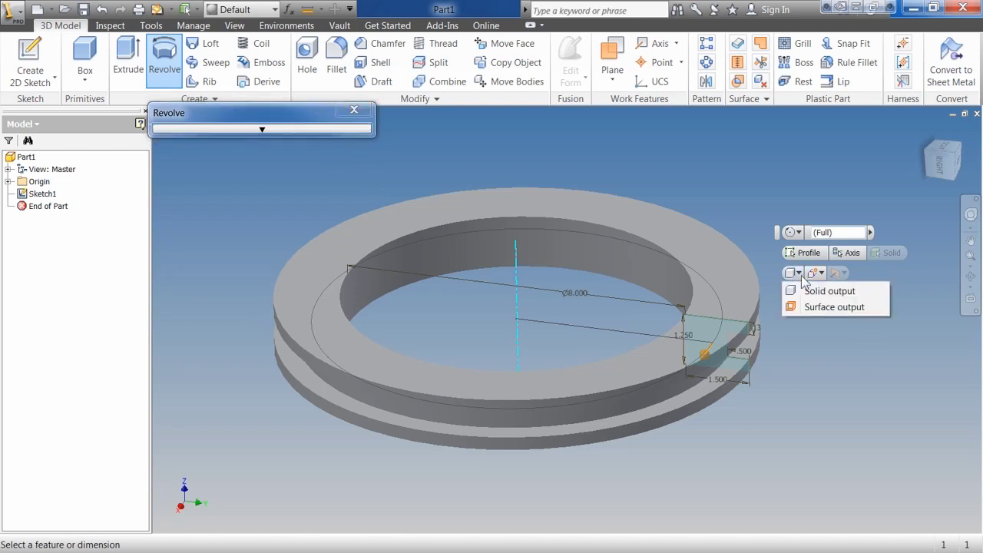
left_click(799, 274)
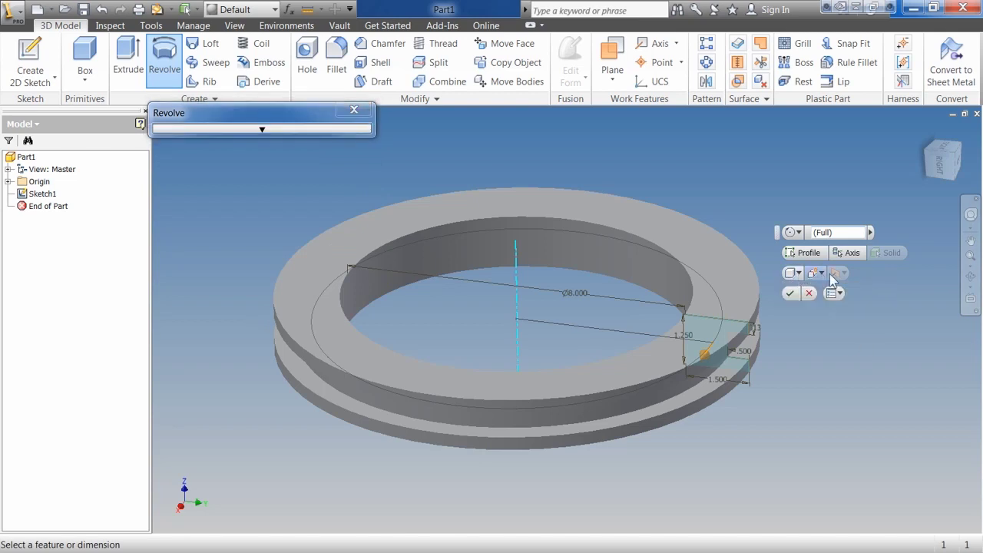
left_click(822, 273)
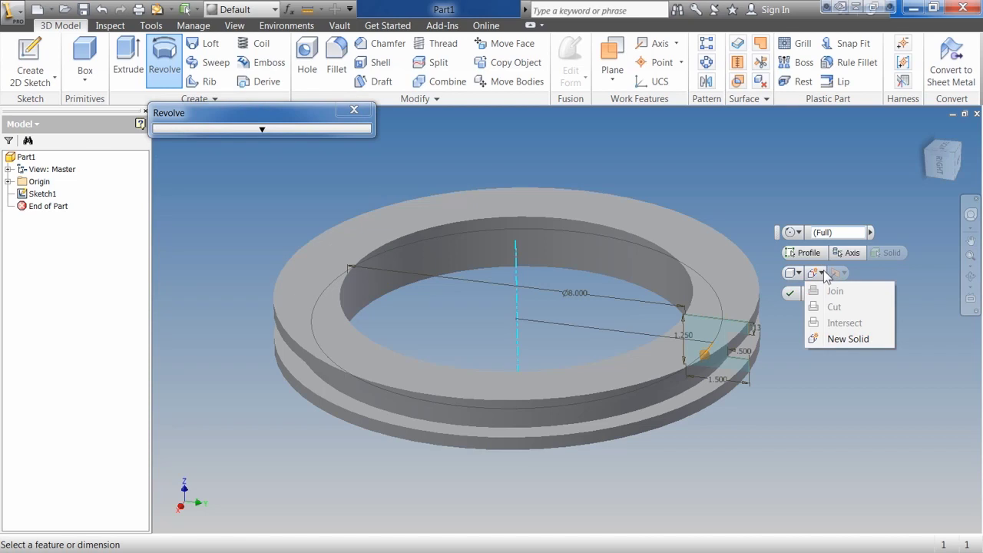
left_click(877, 274)
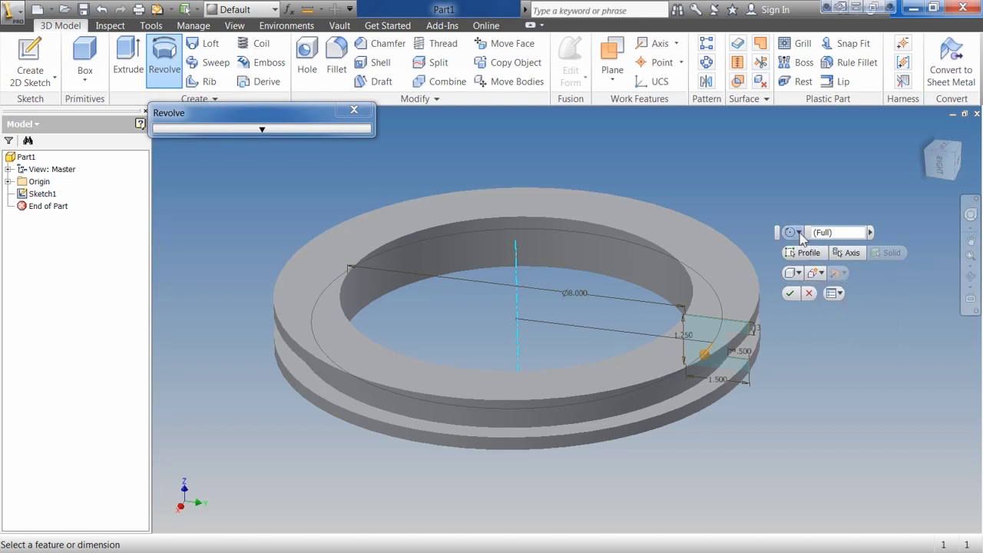
Step: Preview the 90-degree revolve with Direction 2, Symmetric and Direction 1, and return the extent to Full
left_click(799, 232)
left_click(803, 253)
left_click(845, 276)
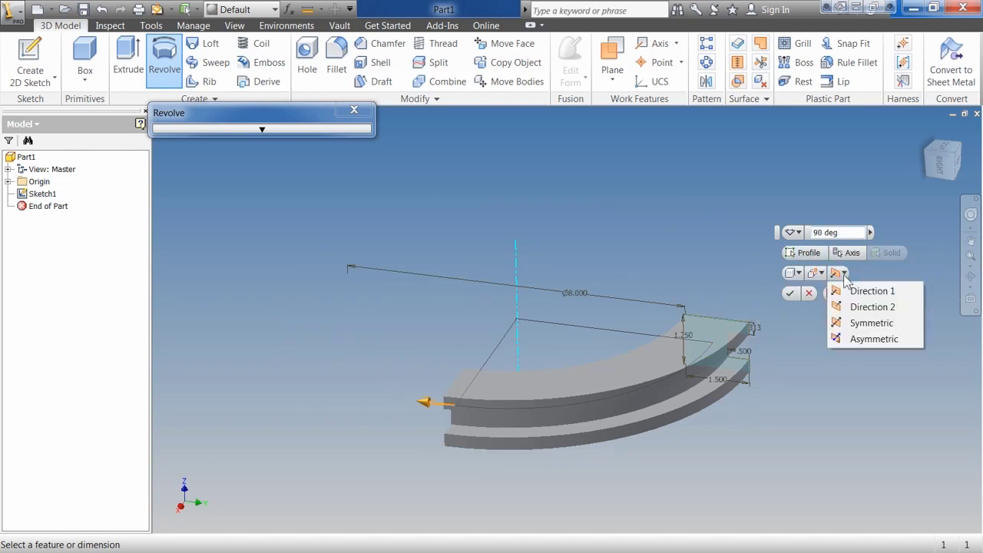
left_click(857, 303)
left_click(844, 274)
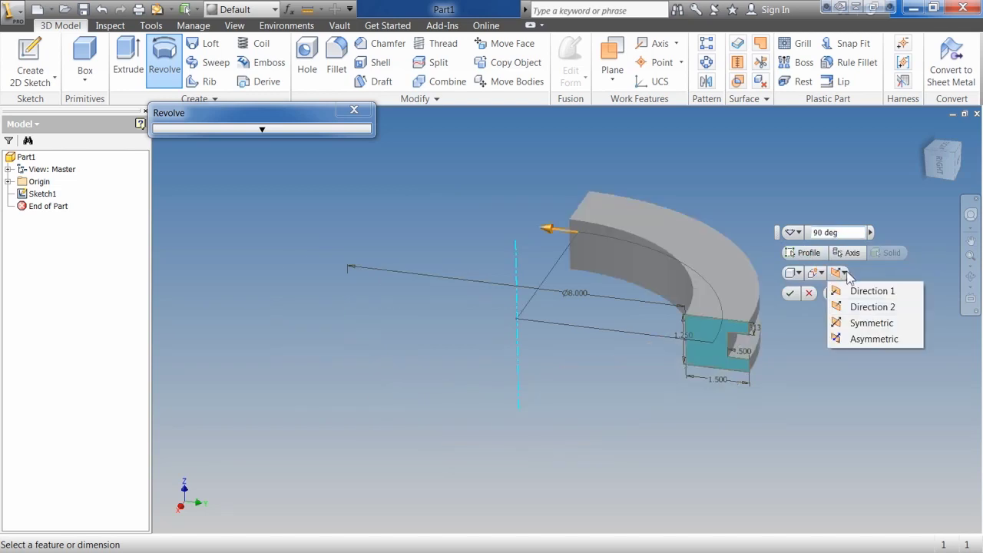
left_click(855, 327)
left_click(839, 275)
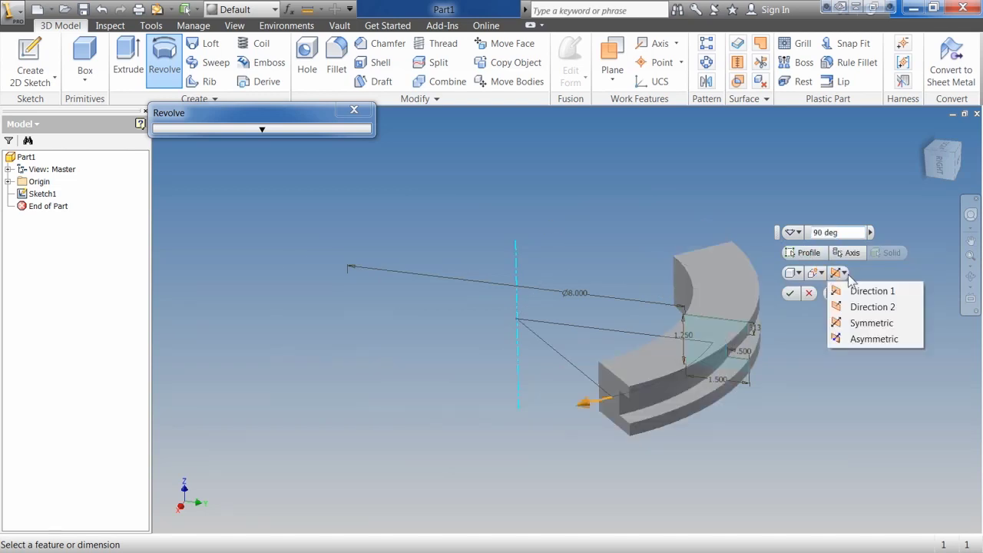
left_click(838, 293)
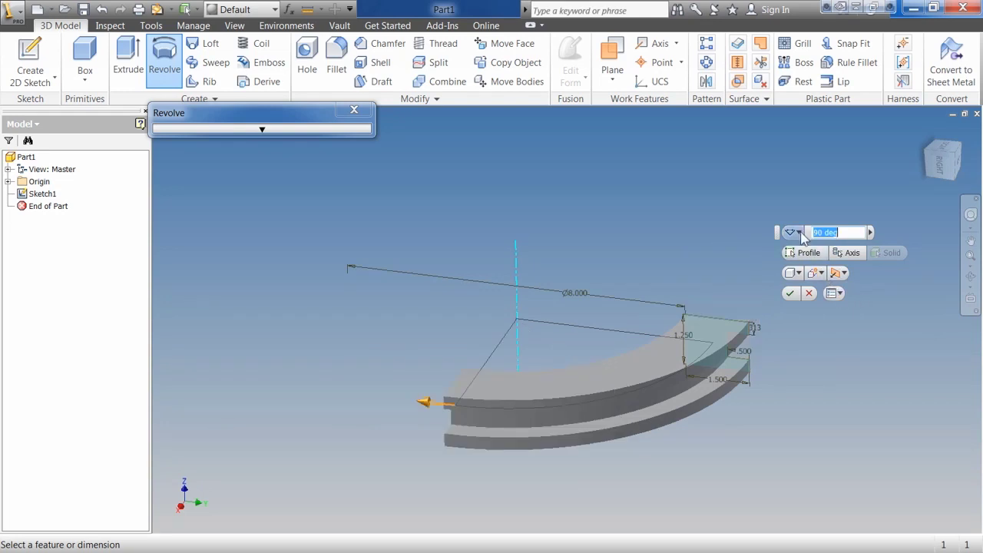
left_click(794, 231)
left_click(829, 317)
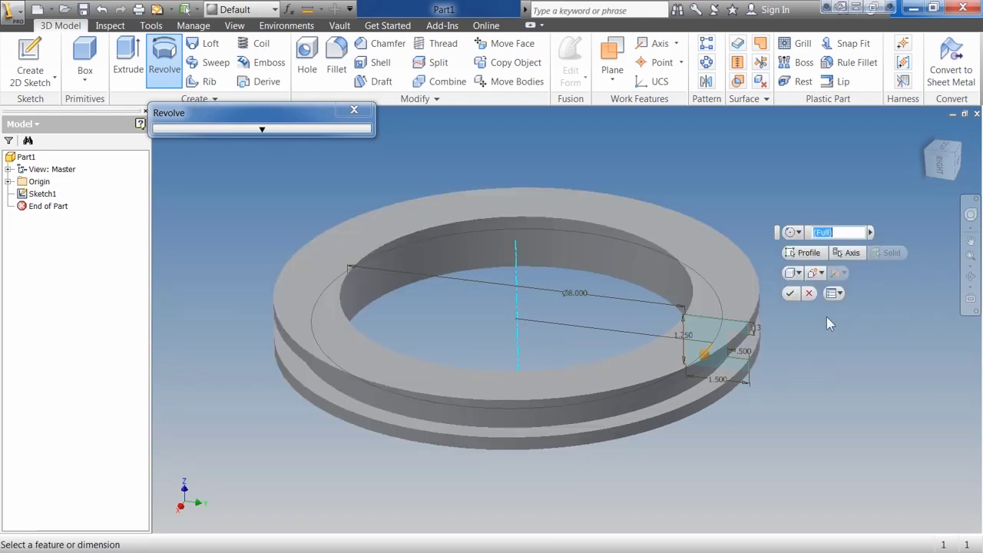
Step: Accept the full revolve of the profile and start a new 2D sketch on the YZ plane
left_click(789, 293)
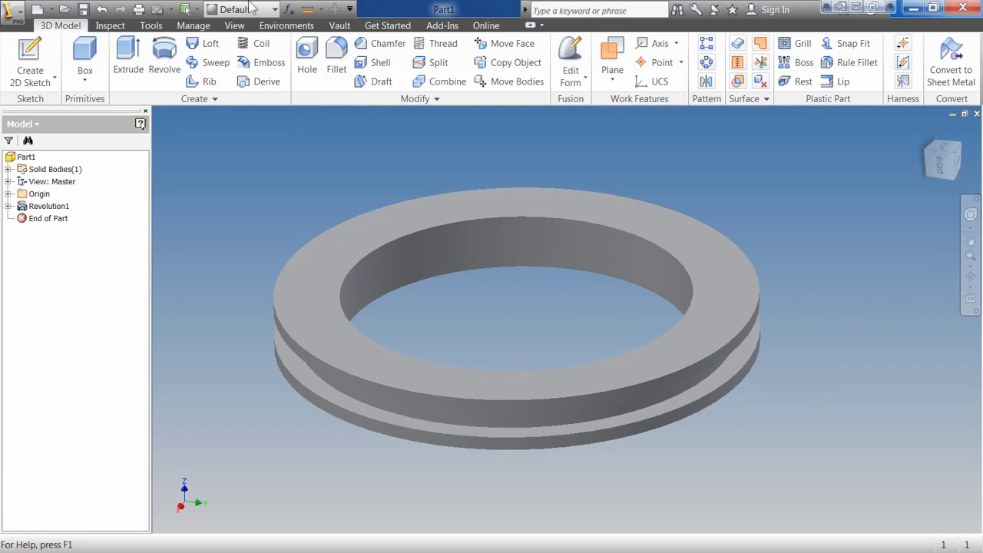
left_click(36, 61)
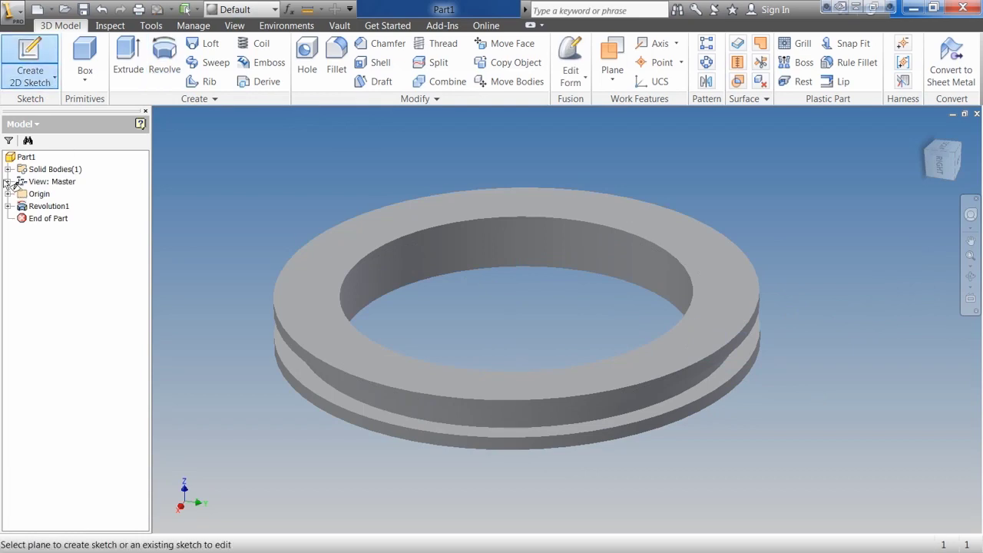
left_click(7, 193)
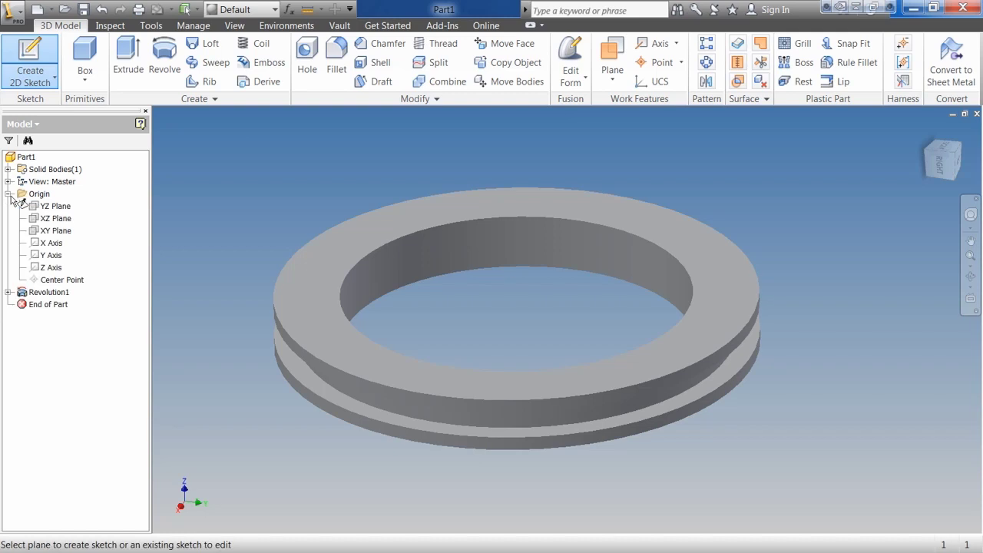
left_click(54, 208)
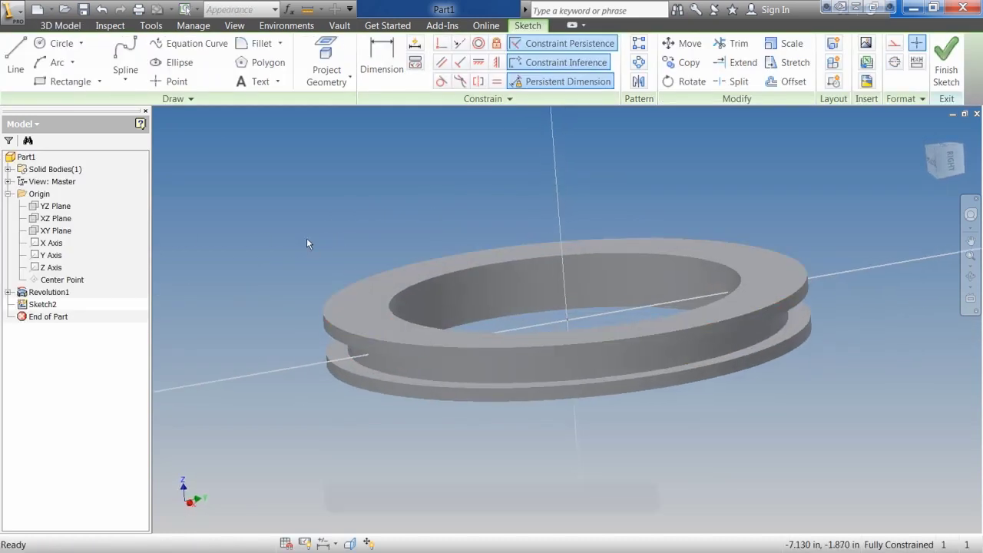
Step: Slice the graphics at the sketch plane and project the ring's cut edges into the sketch
key("F7")
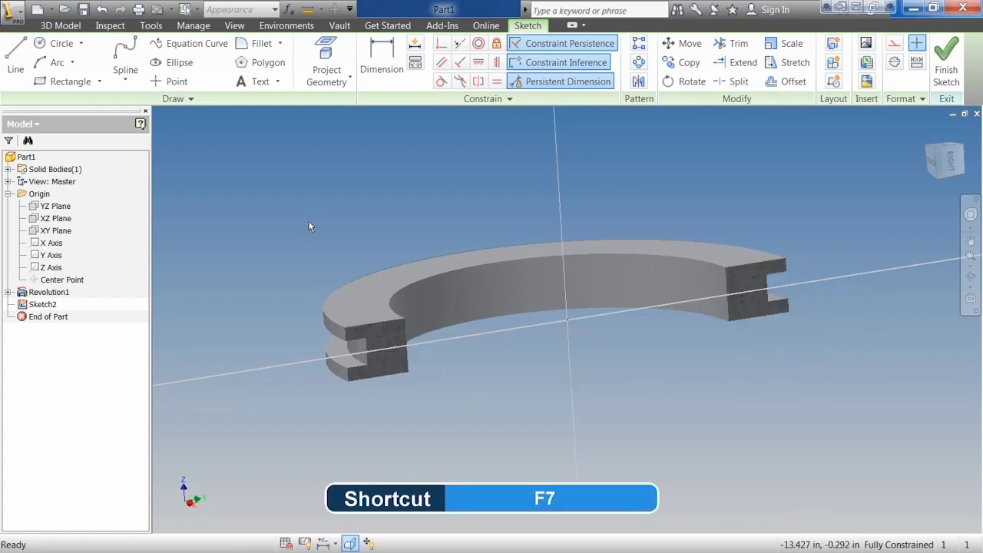
right_click(308, 226)
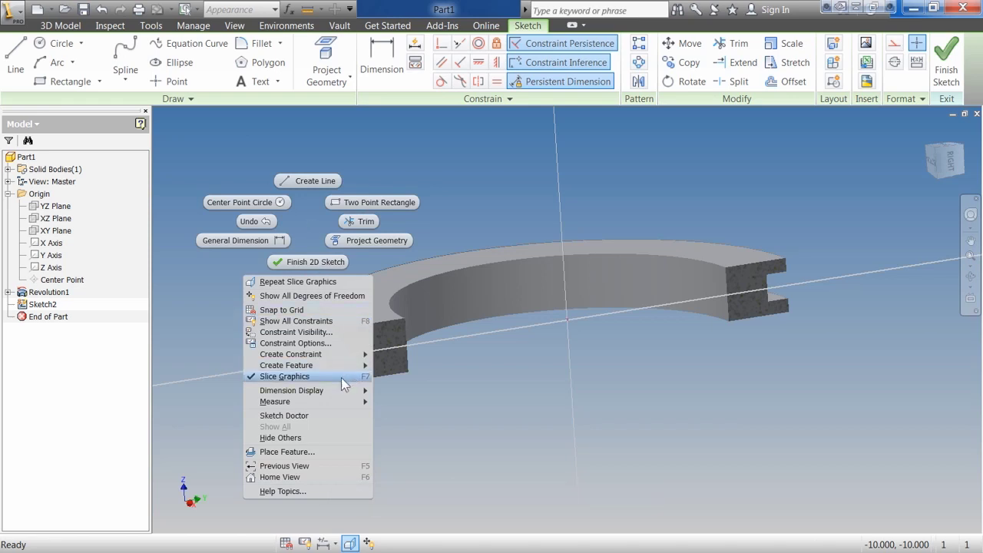
left_click(770, 398)
key("F2")
left_click_drag(862, 359, 790, 383)
scroll(761, 379, "down", 1)
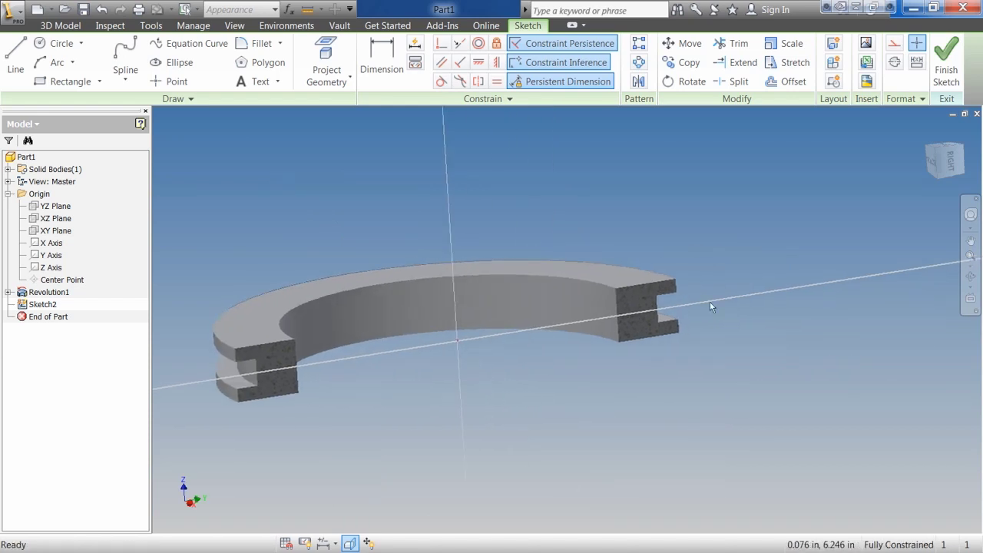
scroll(705, 301, "down", 3)
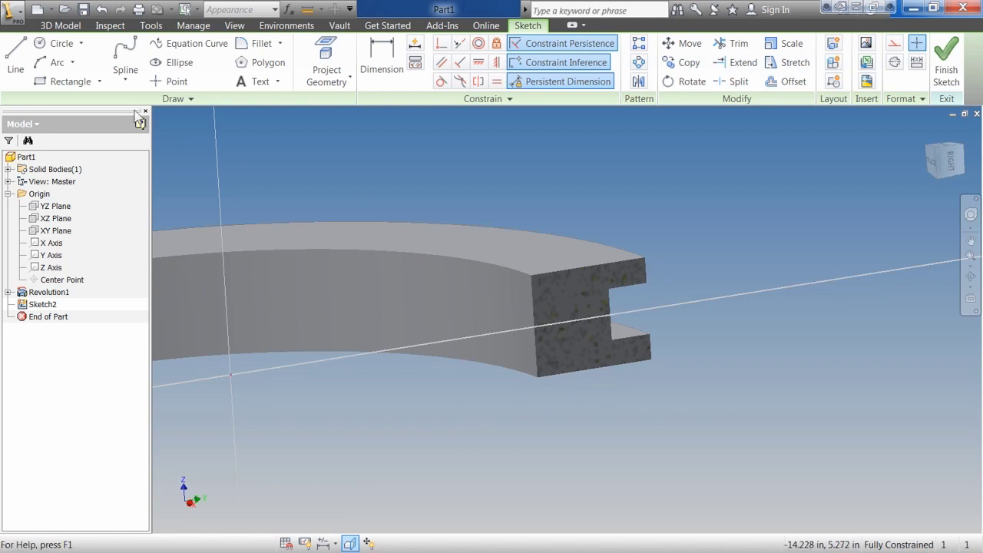
left_click(347, 78)
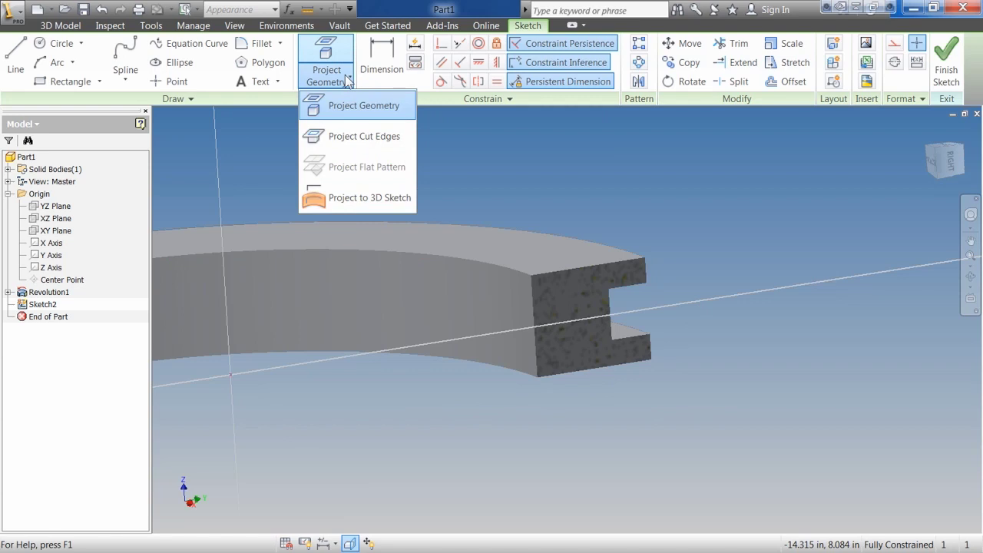
left_click(349, 139)
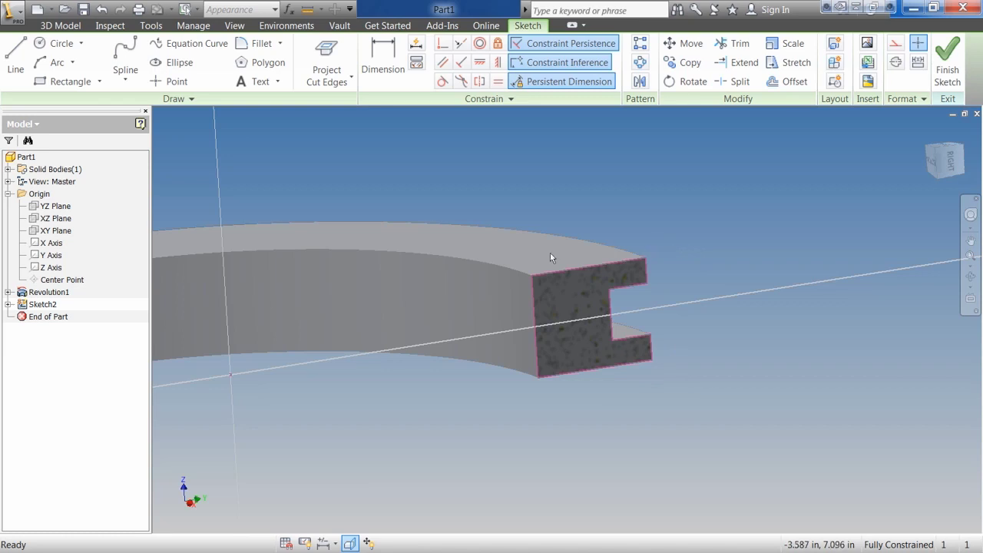
Step: Sketch a rectangle about 0.31 in deep, hanging from the upper edge of the ring's cross-section near its inner wall
left_click(58, 81)
scroll(606, 287, "up", 3)
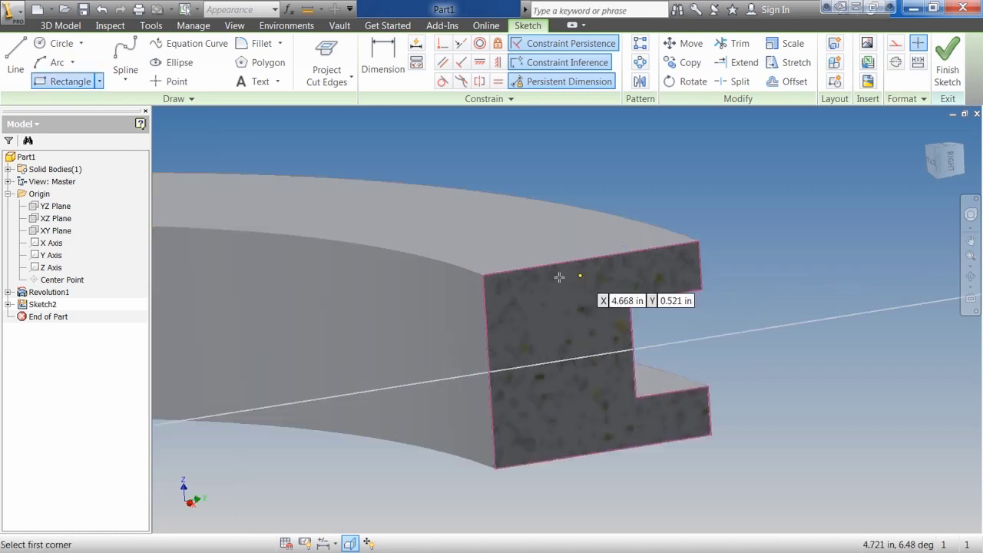
left_click(511, 270)
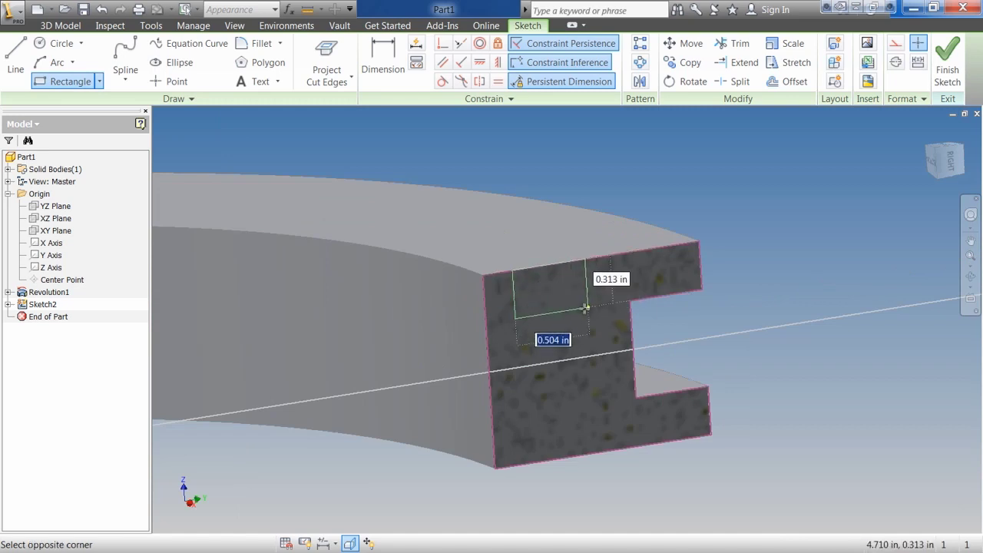
left_click(571, 313)
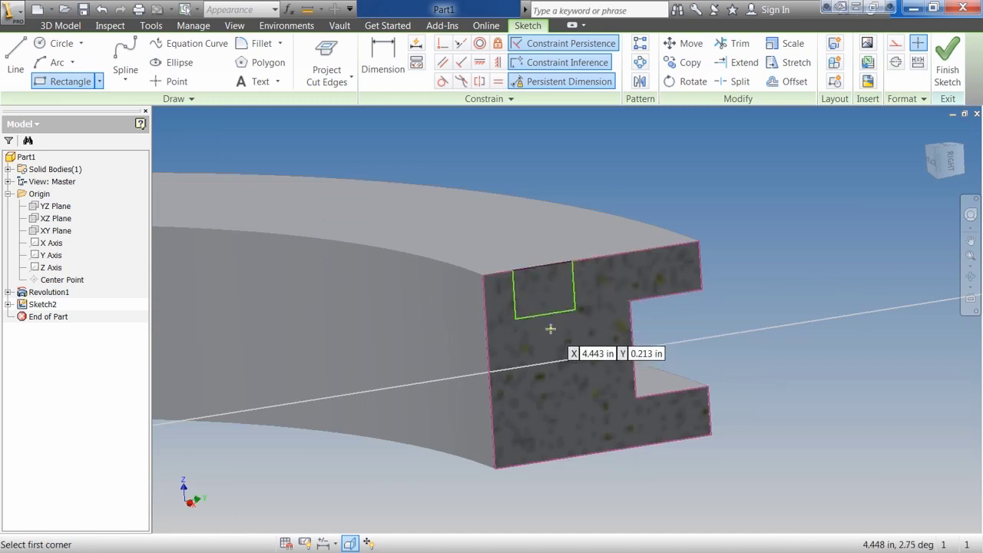
key("Escape")
Step: Dimension the rectangle's width and depth to 0.375 in each
left_click(383, 61)
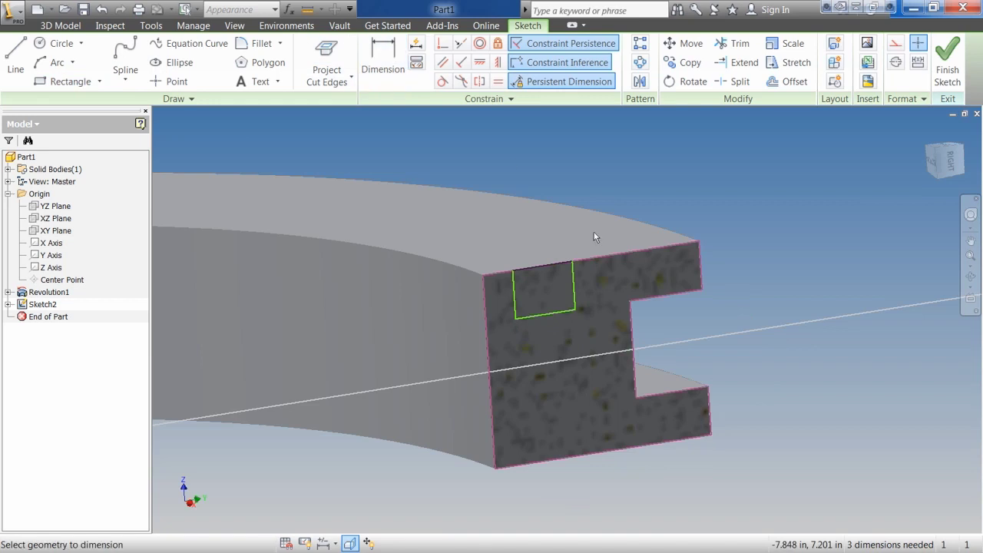
left_click(556, 314)
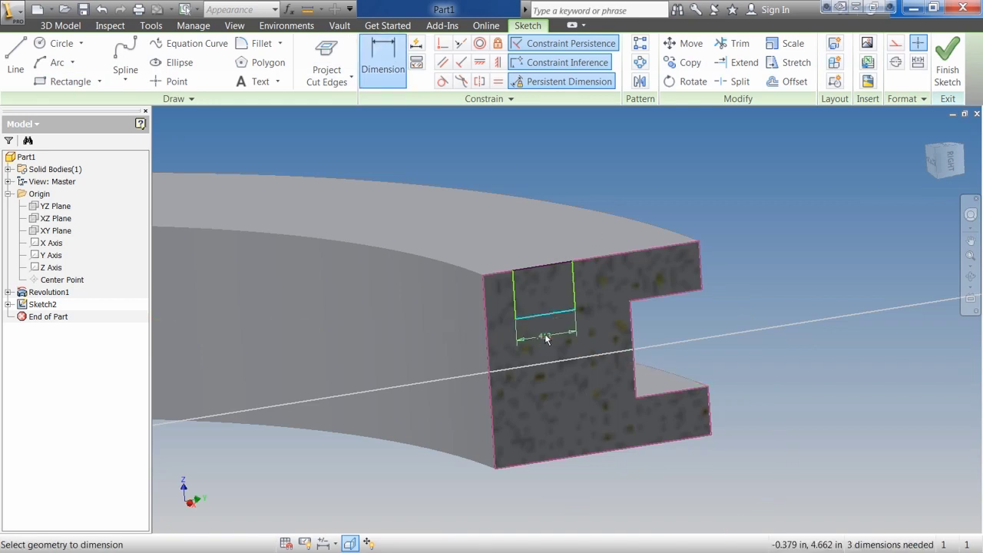
left_click(556, 340)
type(".375")
key("Return")
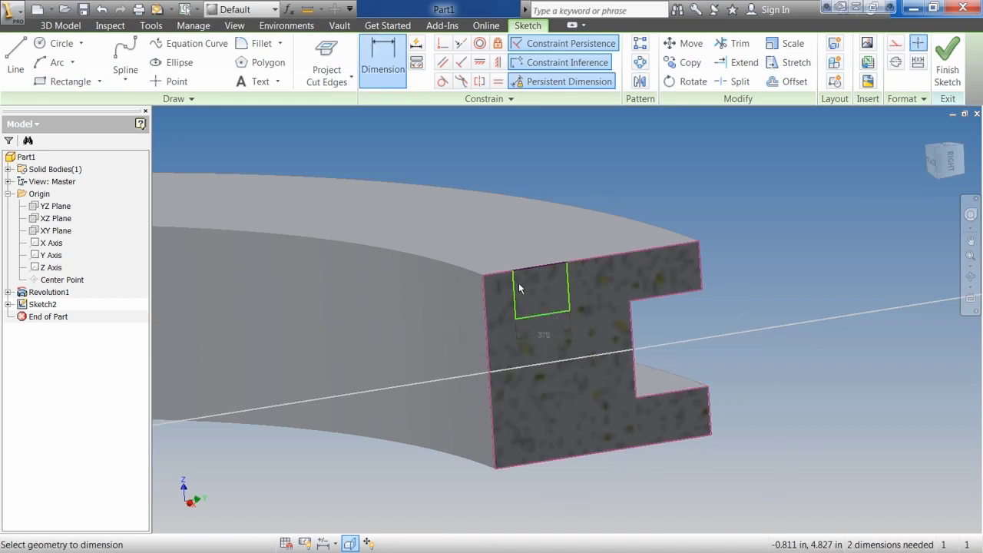
left_click(513, 297)
left_click(501, 301)
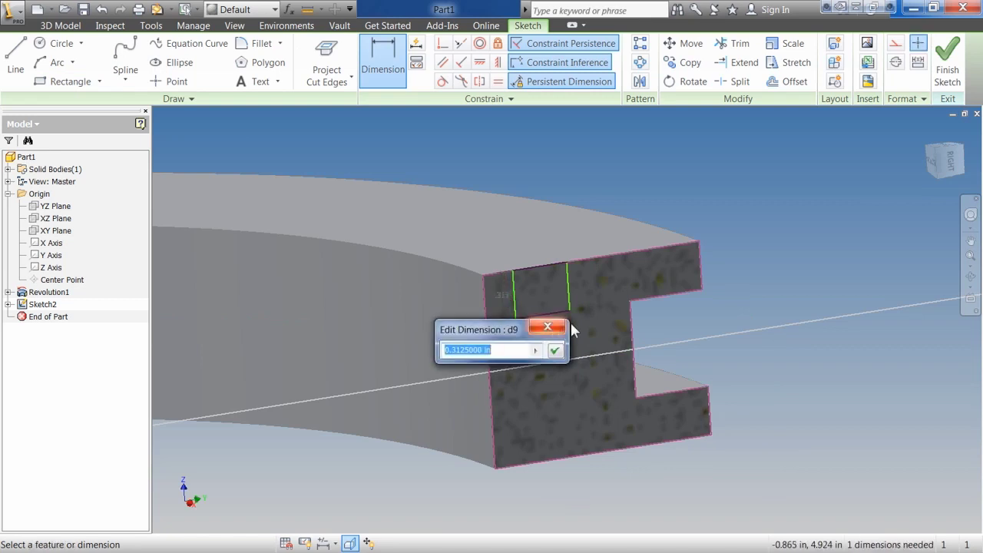
type(".375")
key("Return")
Step: Dimension the rectangle 0.25 in from the inner wall of the ring's cross-section
left_click(515, 292)
left_click(487, 289)
left_click(492, 248)
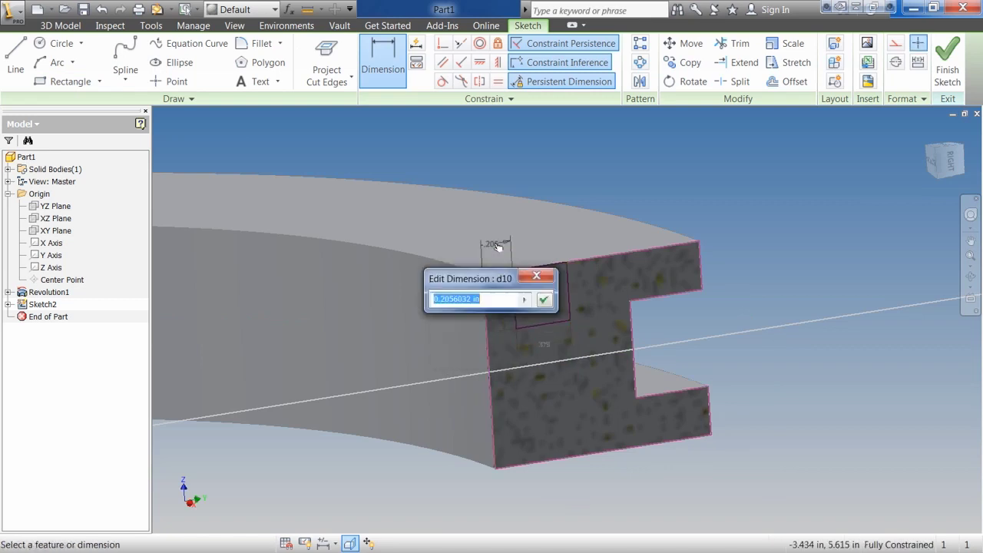
type(".25")
key("Return")
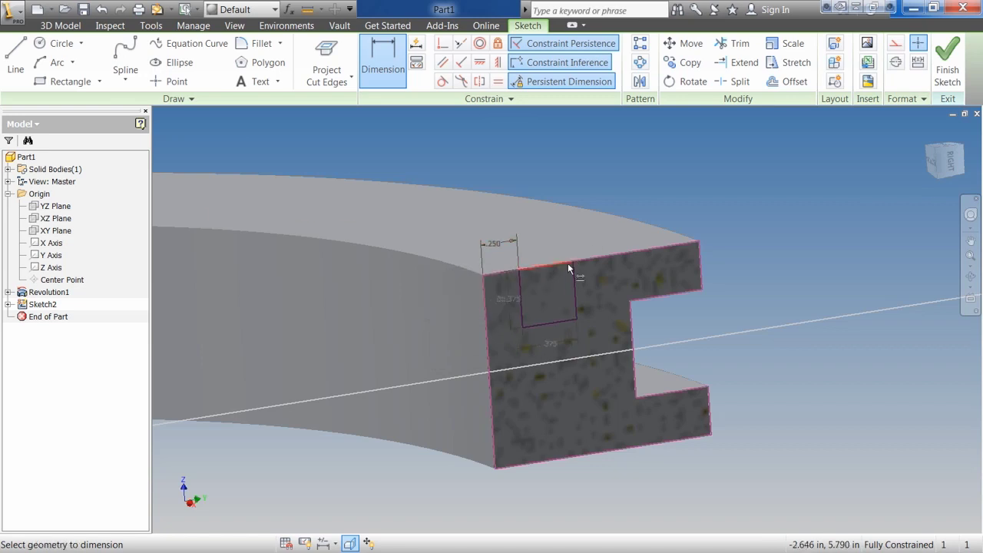
Step: Draw a vertical line along the sketch's vertical axis, passing through the ring's center
scroll(745, 180, "down", 5)
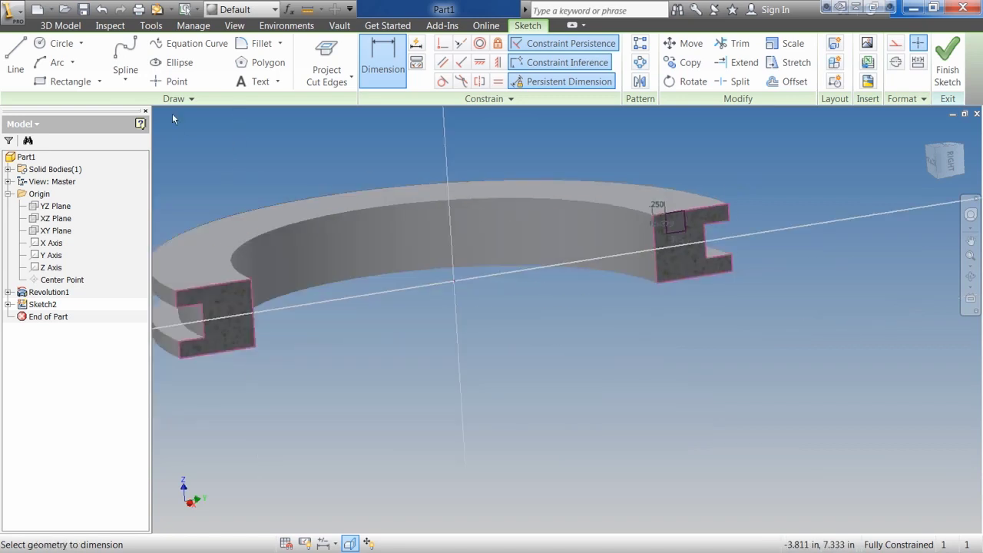
left_click(15, 61)
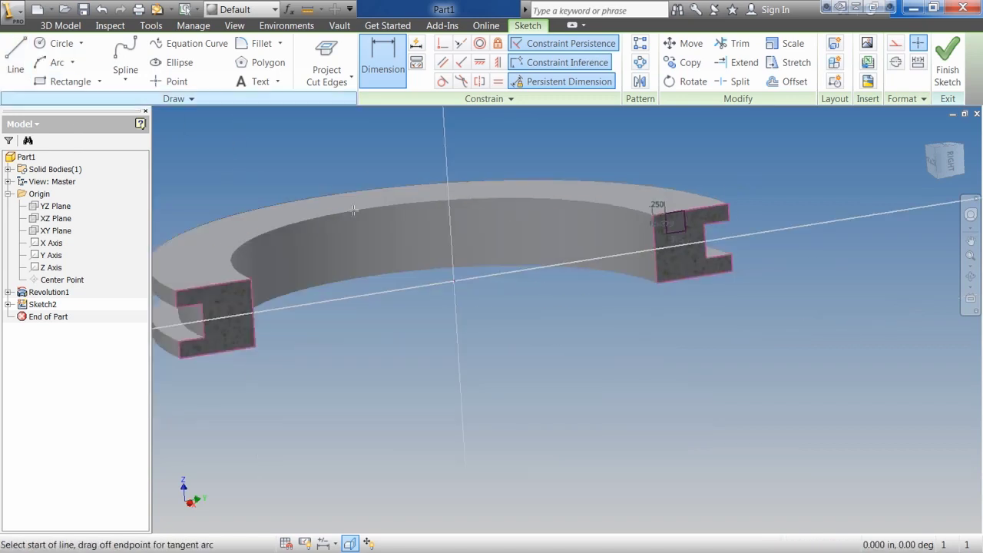
left_click(462, 382)
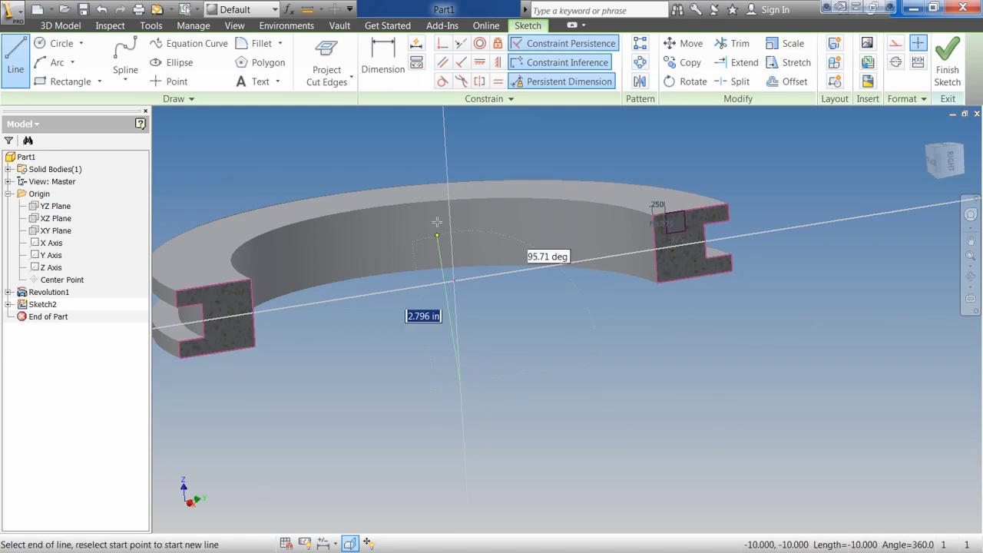
left_click(446, 139)
key("Escape")
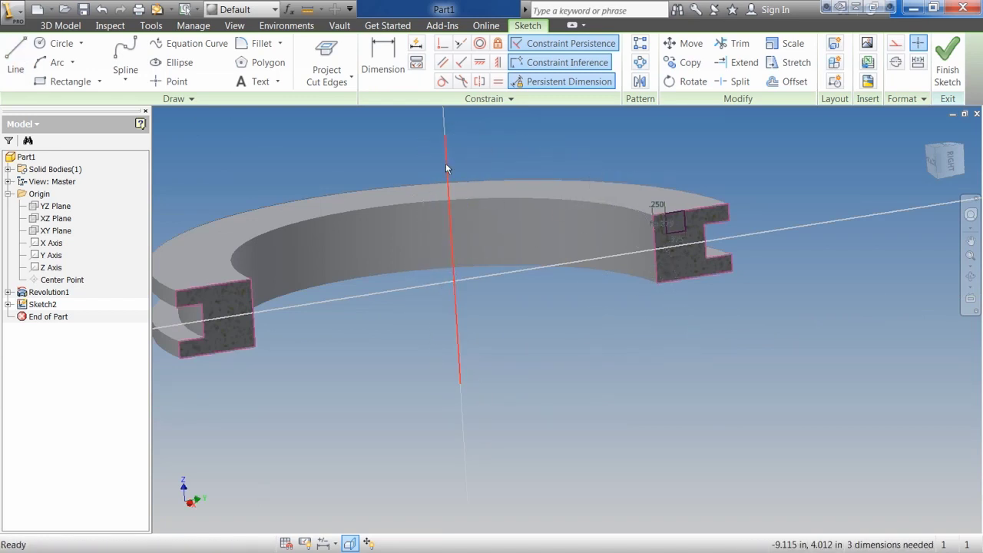
Step: Convert the vertical line to a centerline and finish the sketch
left_click(445, 163)
left_click(896, 63)
left_click(615, 341)
left_click(953, 62)
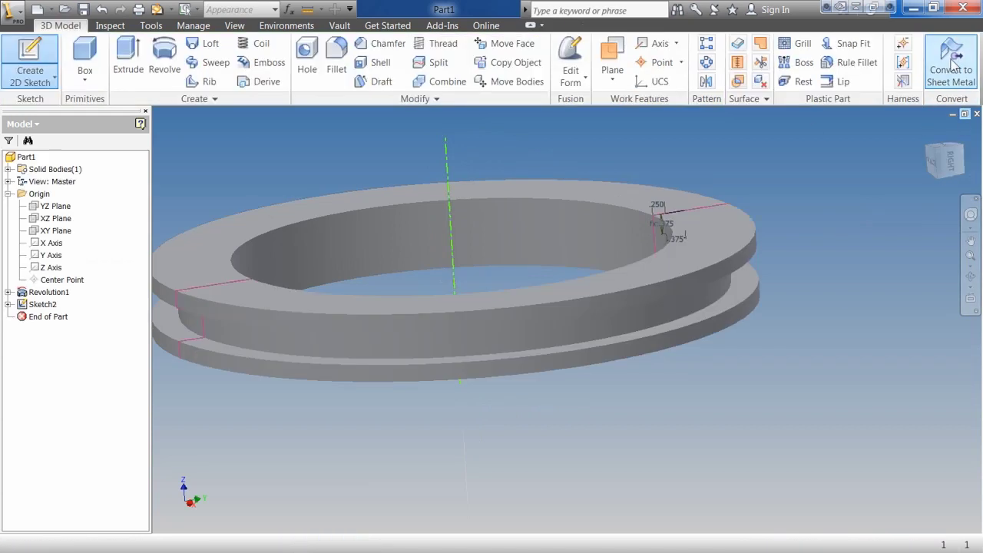
Step: Revolve the small rectangle fully around the centerline as a cut to form a groove in the ring's upper face
left_click(159, 59)
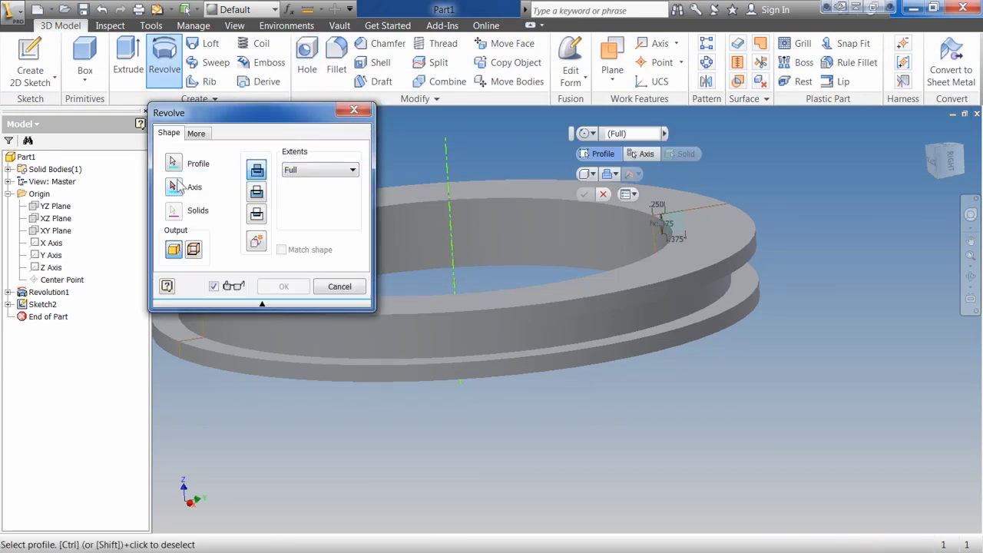
left_click(178, 189)
left_click(454, 269)
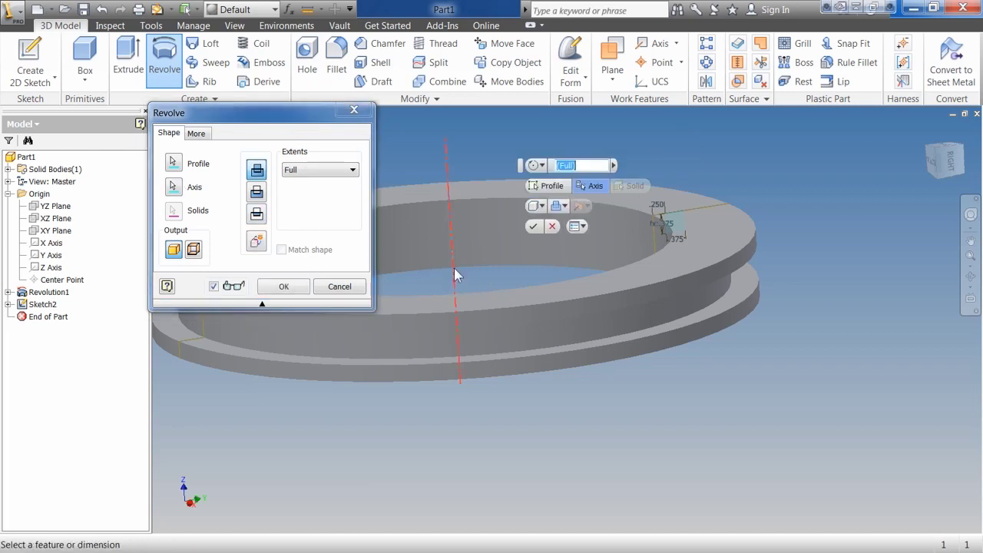
middle_click_drag(530, 292, 626, 361)
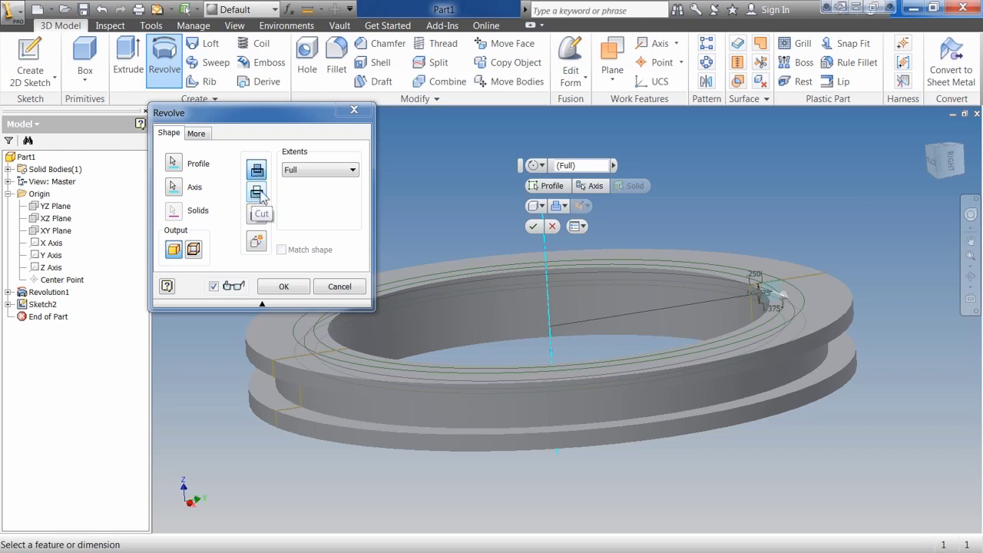
left_click(258, 194)
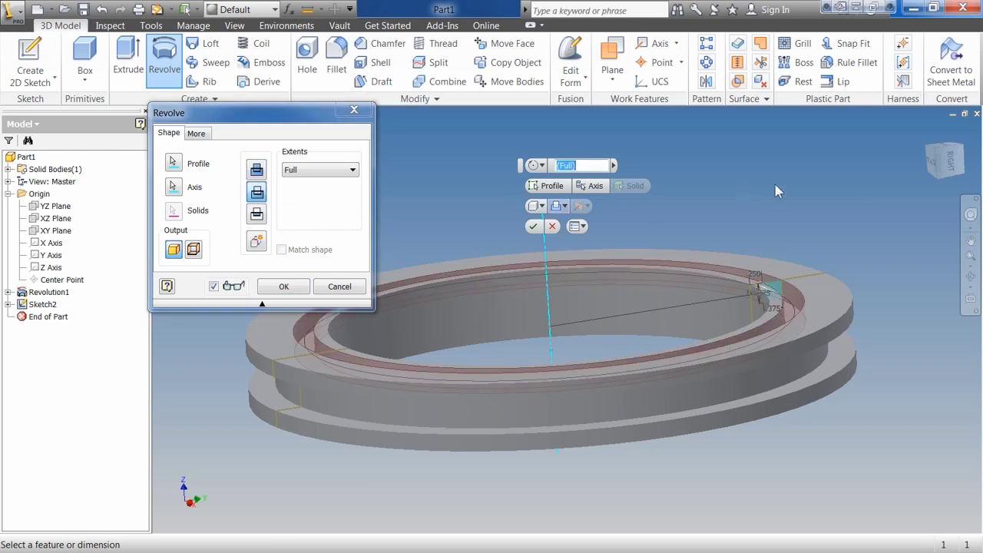
left_click_drag(948, 161, 962, 180)
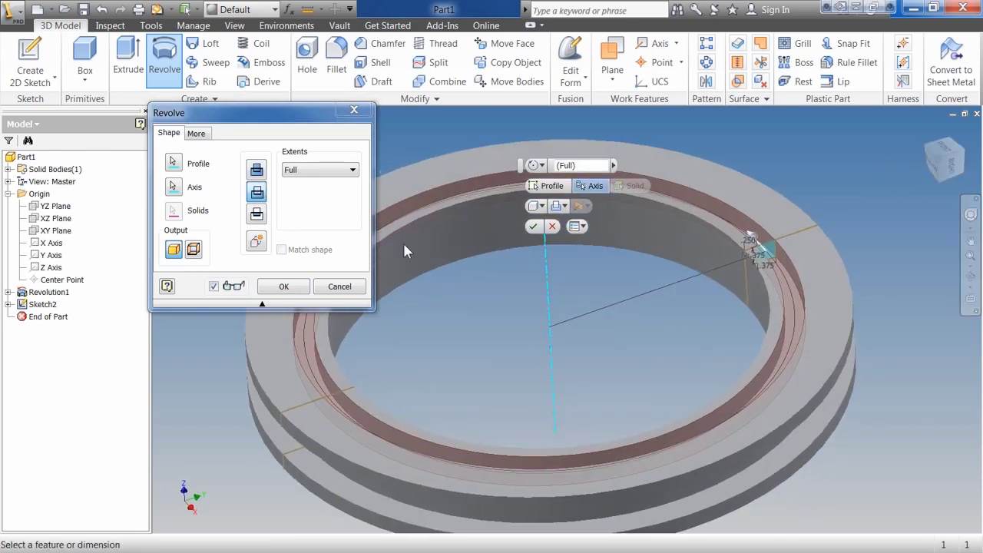
left_click(281, 286)
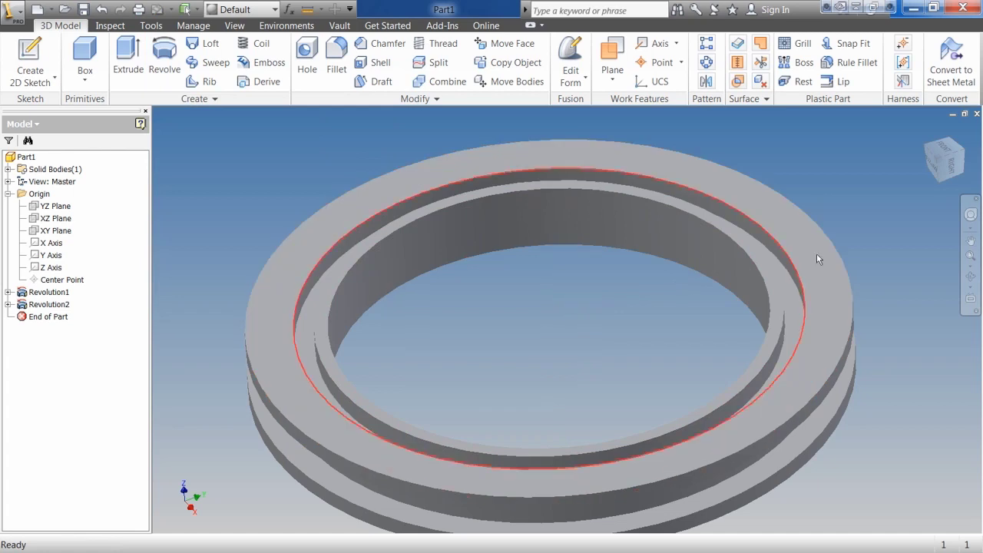
mouse_move(952, 171)
left_mouse_down()
mouse_move(949, 154)
mouse_move(954, 170)
left_mouse_up()
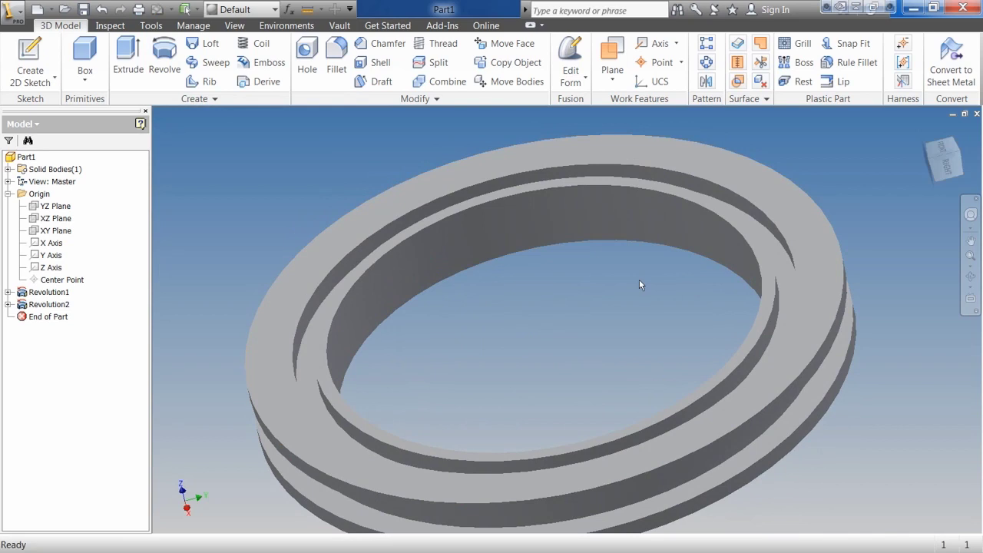
Step: Reopen the groove's revolve feature for editing, examine its alternate solution options and collapse the dialog
double_click(48, 305)
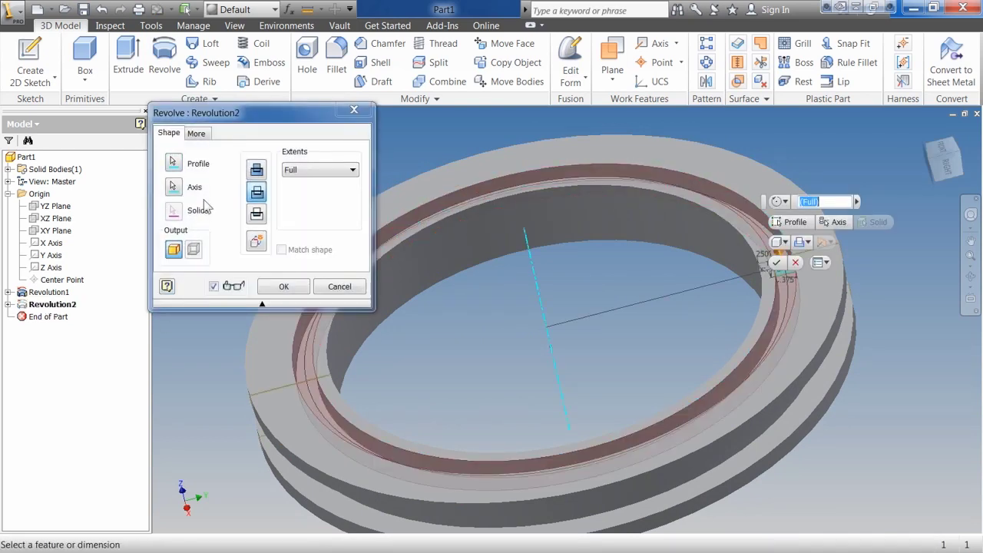
left_click(196, 134)
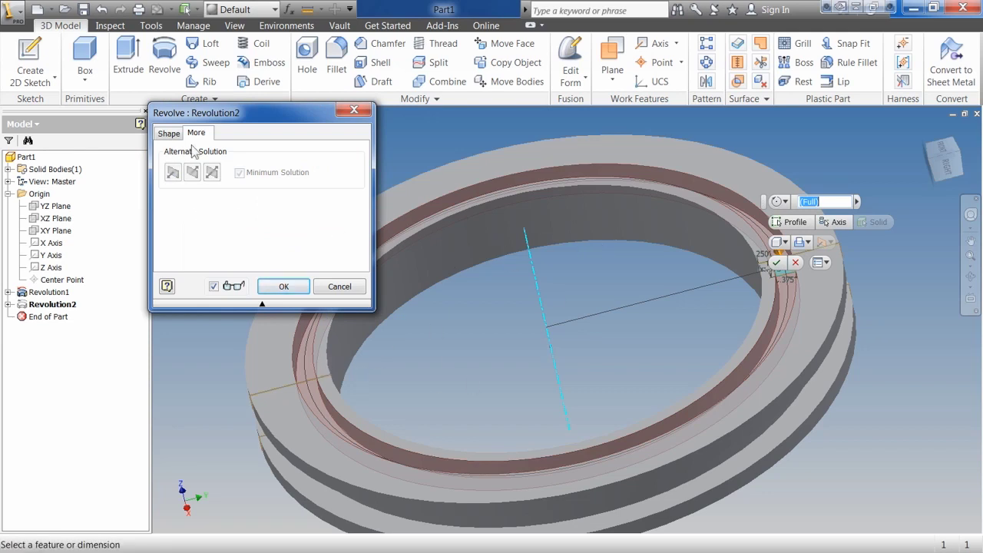
left_click(170, 133)
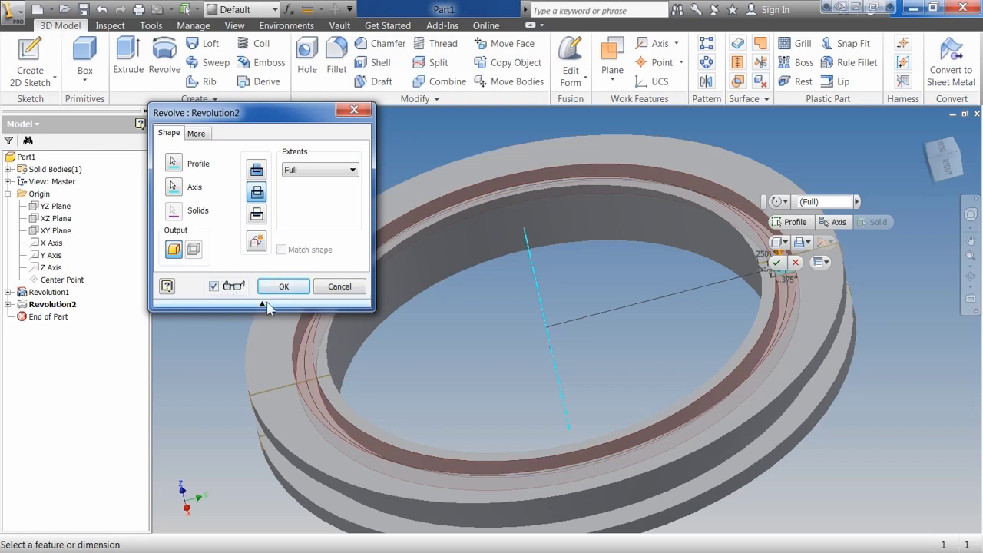
left_click(263, 304)
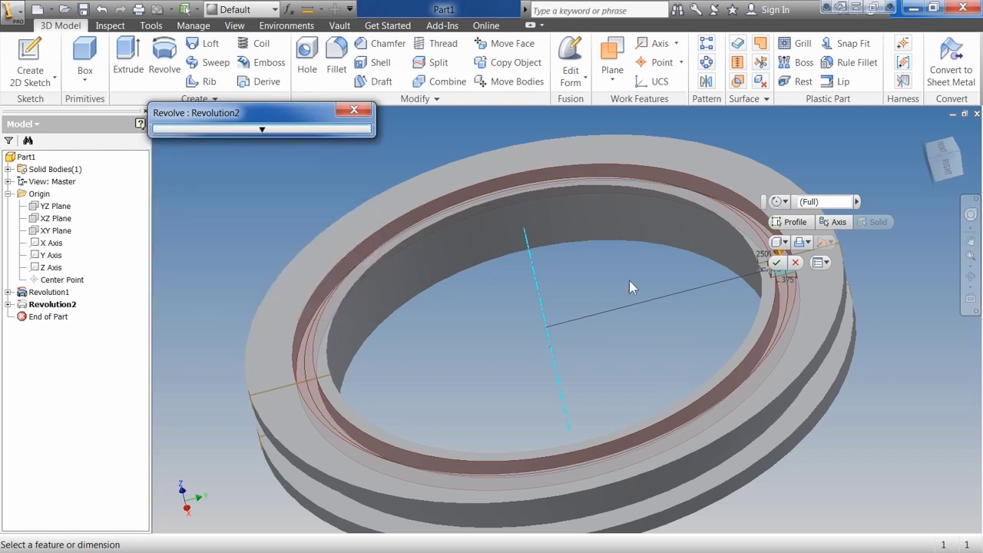
Step: Accept the groove's revolve settings and start a new sketch on the XZ plane with the ring sliced open
left_click(777, 264)
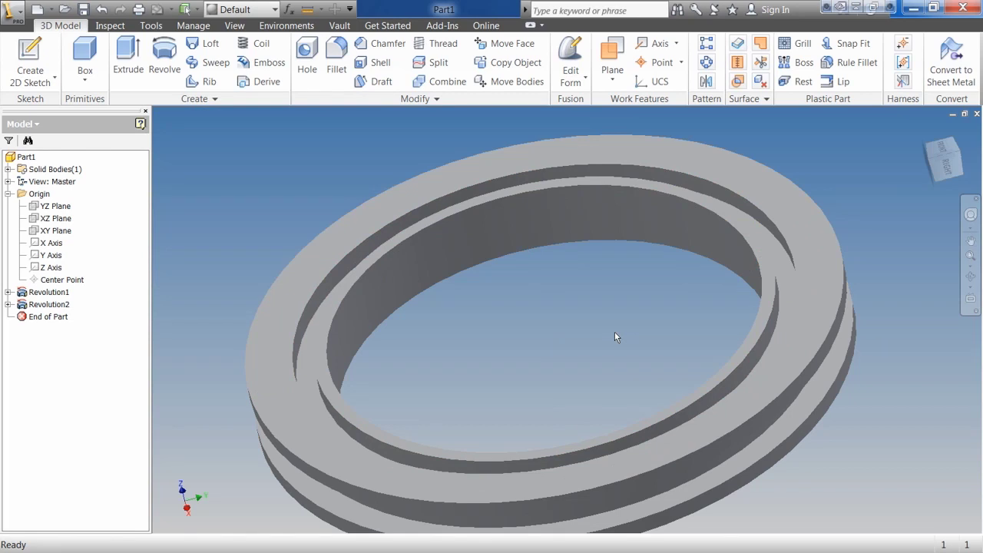
key("F5")
key("F6")
left_click(31, 61)
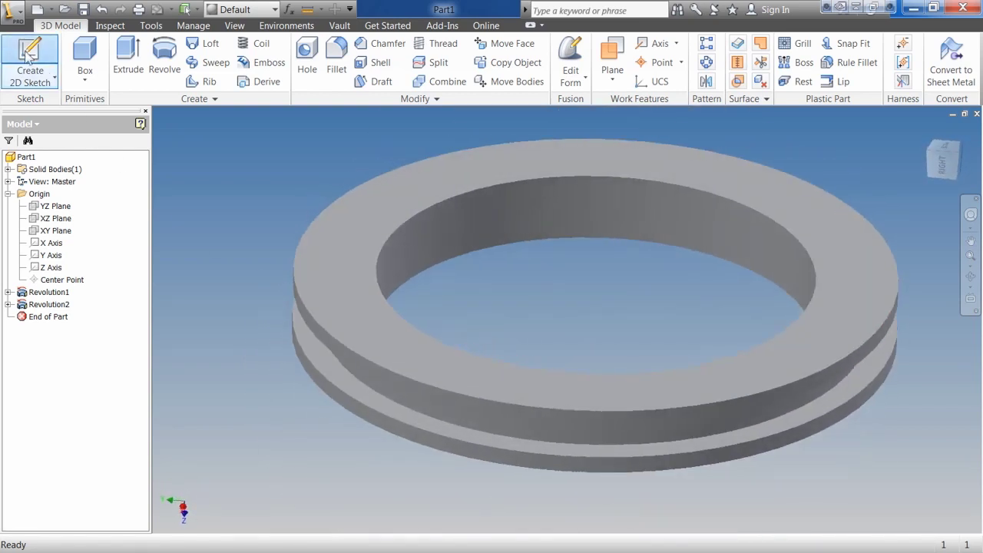
left_click(56, 219)
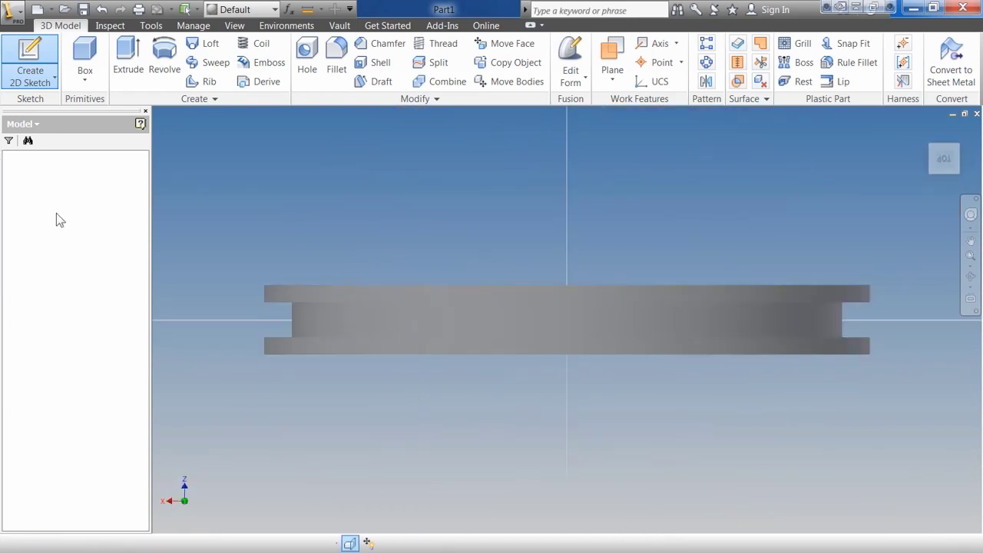
Step: Draw a closed groove profile with two vertical sides, a rounded upper end and a flat base just below the ring's lower edge
left_click(16, 58)
scroll(864, 349, "up", 5)
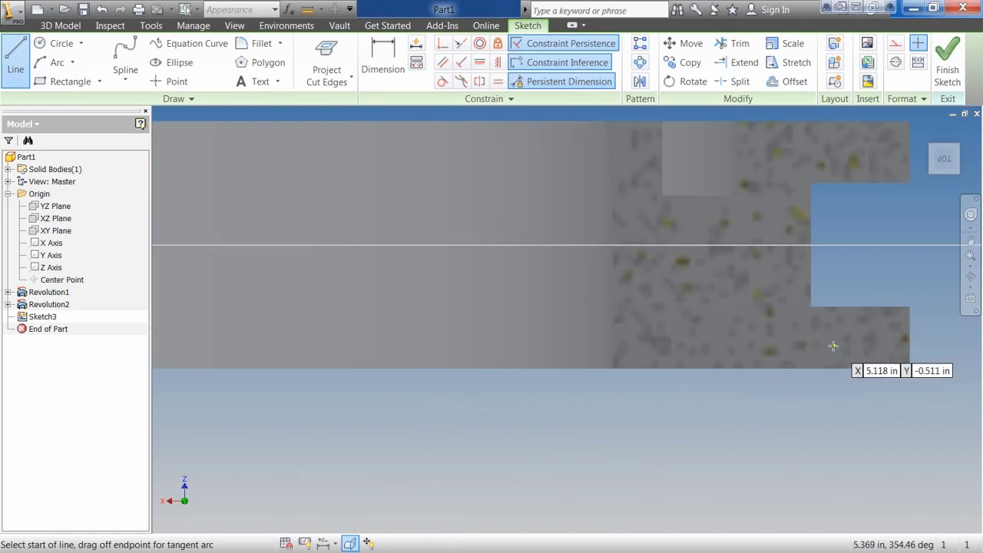
left_click(650, 404)
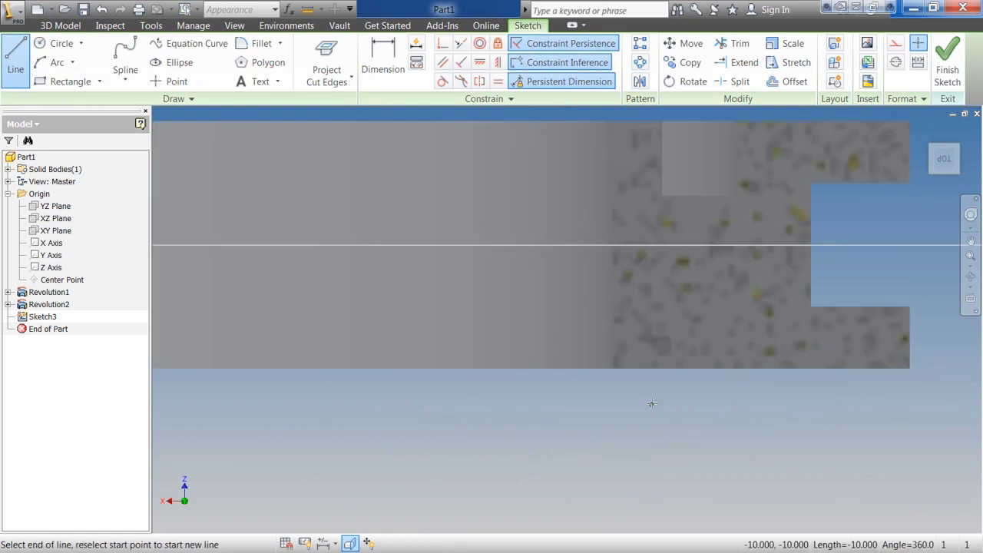
left_click(650, 328)
left_click_drag(651, 329, 740, 324)
left_click(740, 404)
left_click(653, 404)
key("Escape")
Step: Dimension the arched profile's width to .375 in and move the profile beneath the ring's rectangular groove
key("d")
left_click(714, 404)
left_click(711, 432)
type(".375")
key("Return")
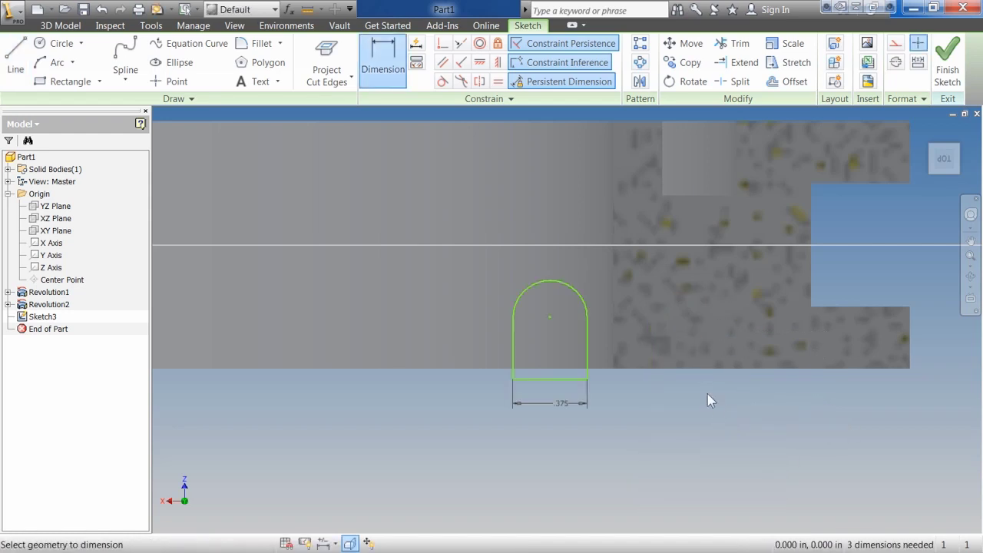
key("Escape")
left_click_drag(588, 356, 743, 355, "ctrl")
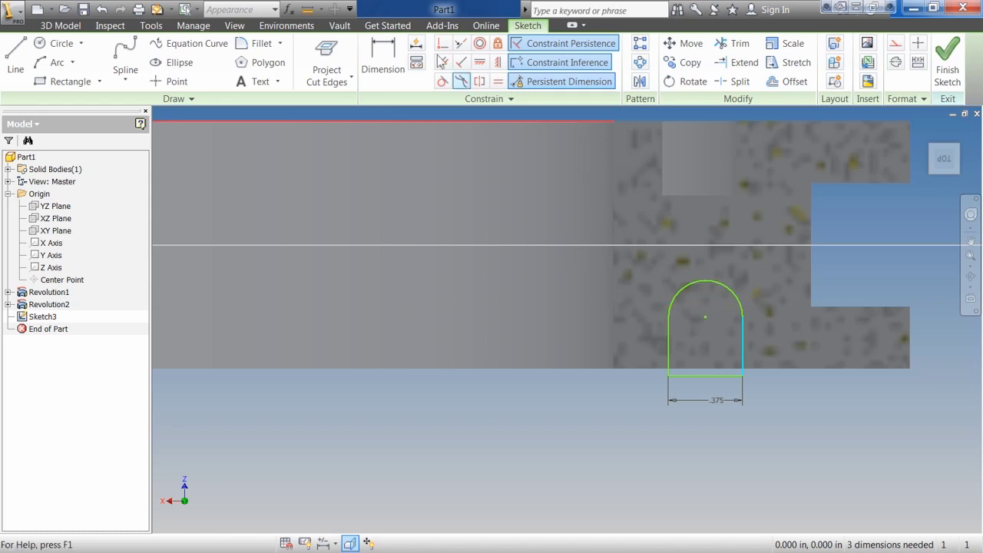
Step: Project the rectangular groove's edges and make the arched profile's outer side collinear with the groove's outer wall
left_click(332, 86)
left_click(340, 103)
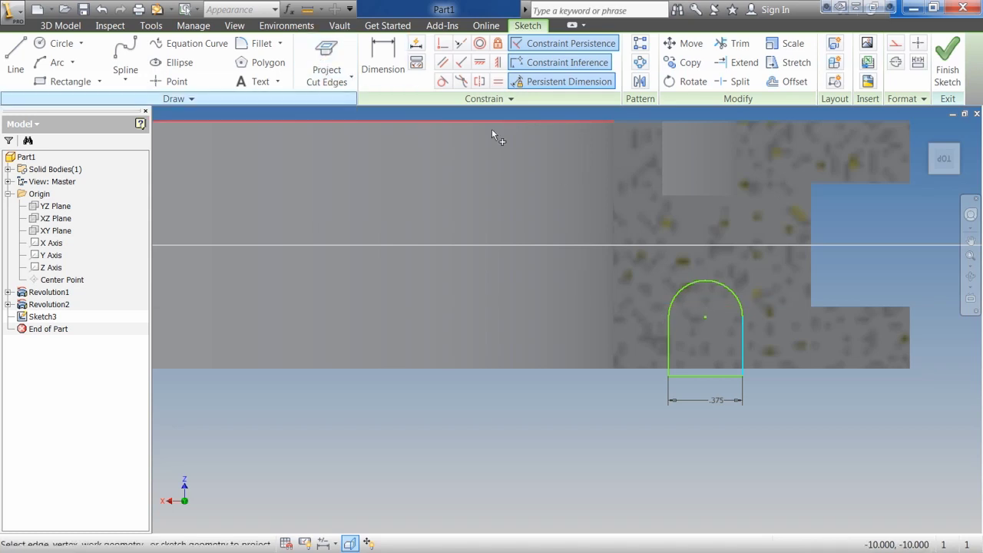
left_click(677, 157)
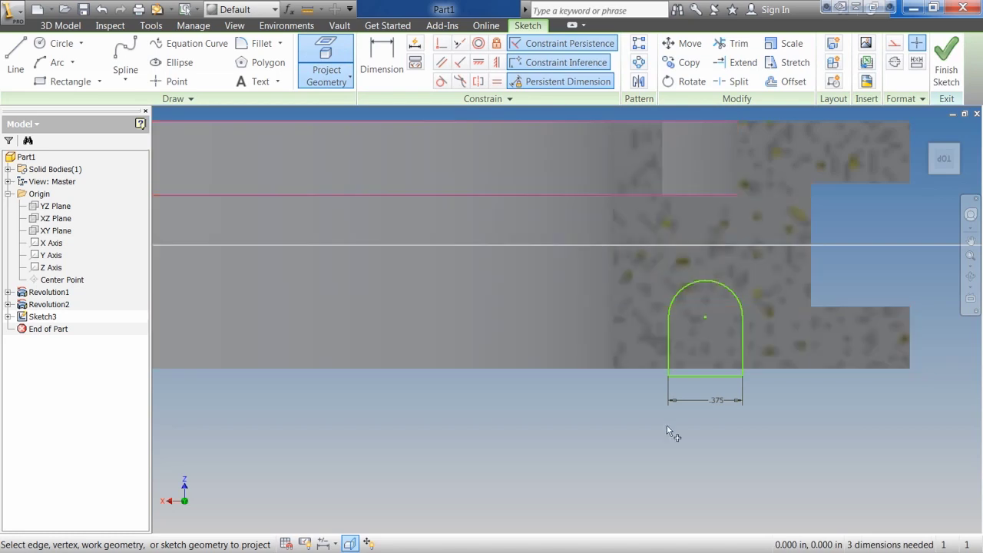
left_click(459, 44)
left_click(737, 162)
left_click(742, 342)
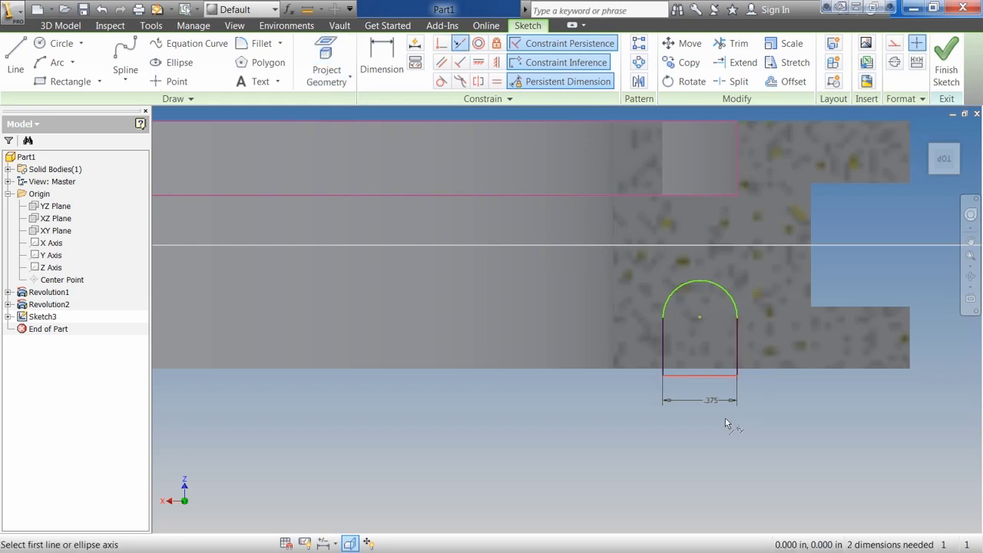
Step: Project the ring's lower edge and make the arched profile's base line collinear with it
left_click(327, 61)
left_click(817, 367)
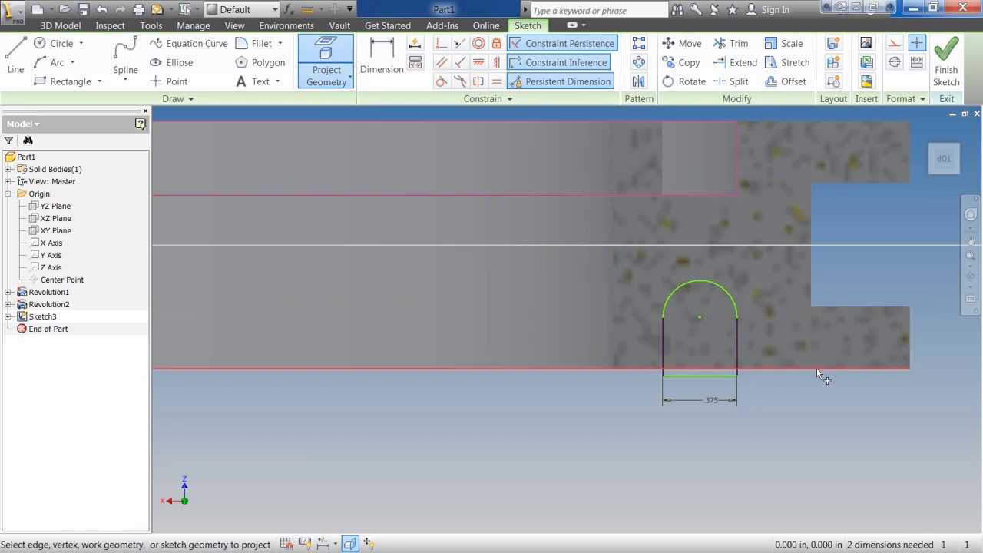
left_click(459, 43)
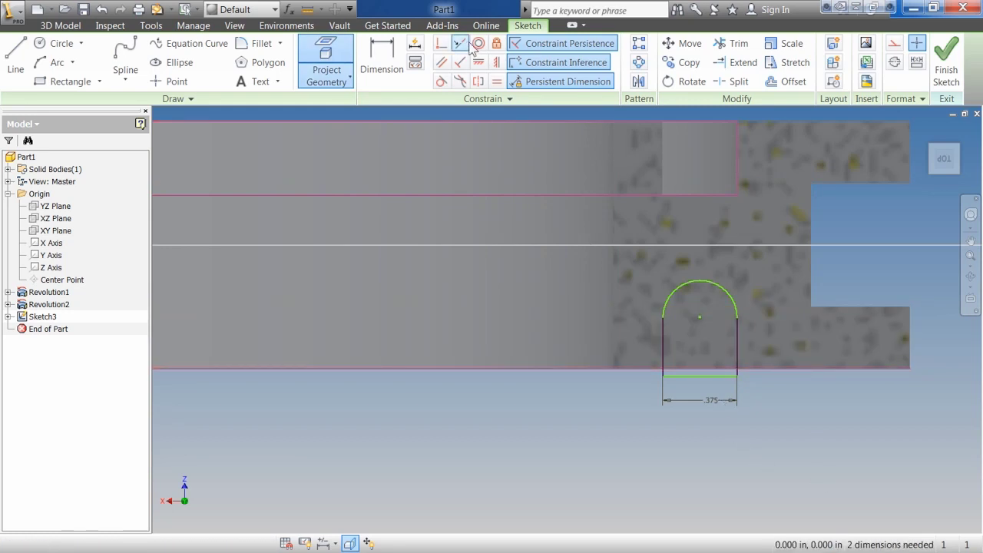
left_click(720, 376)
left_click(717, 368)
key("Escape")
Step: Dimension the arched profile's straight side to .25 in
key("d")
left_click(740, 332)
left_click(762, 340)
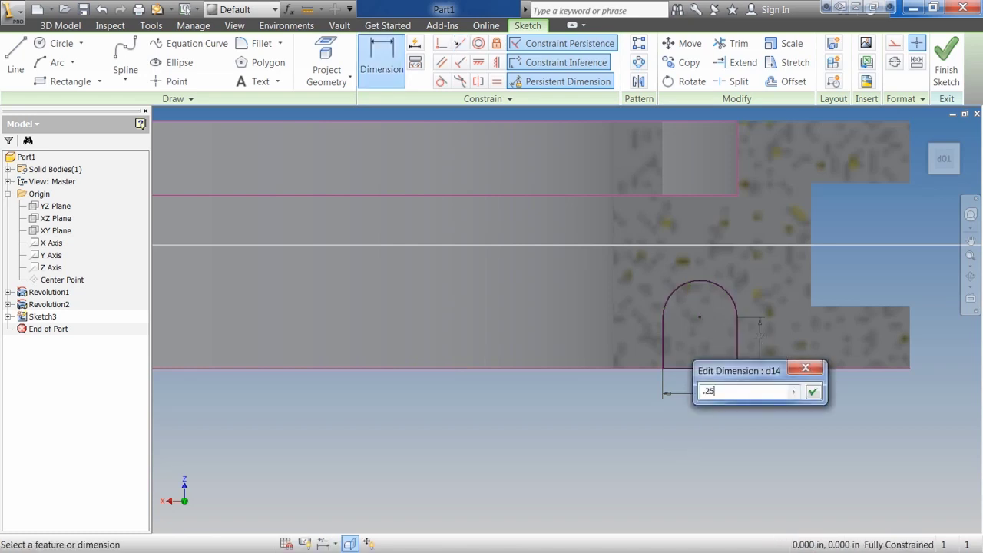
type(".25")
key("Return")
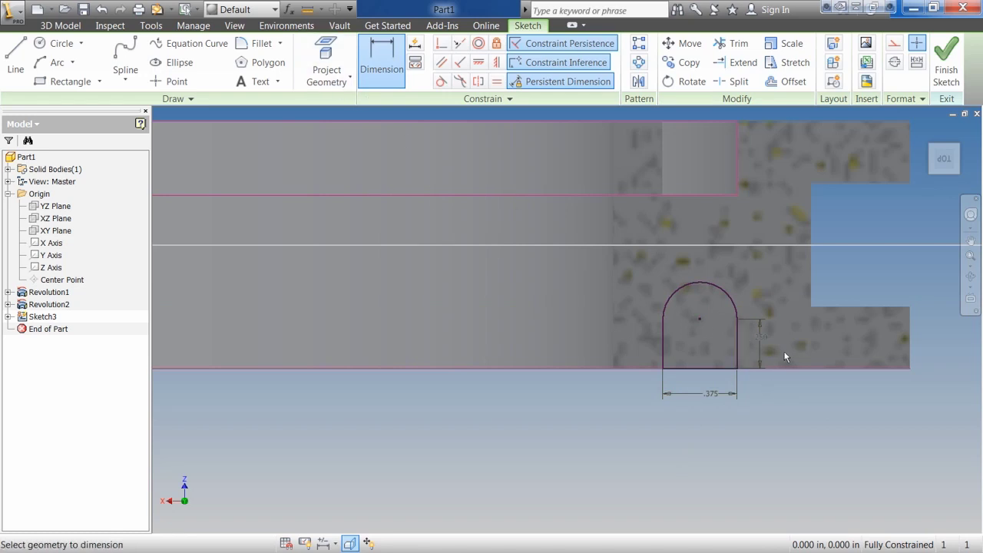
Step: Project the ring's cut edges into the sketch and finish the sketch
left_click(341, 78)
key("Escape")
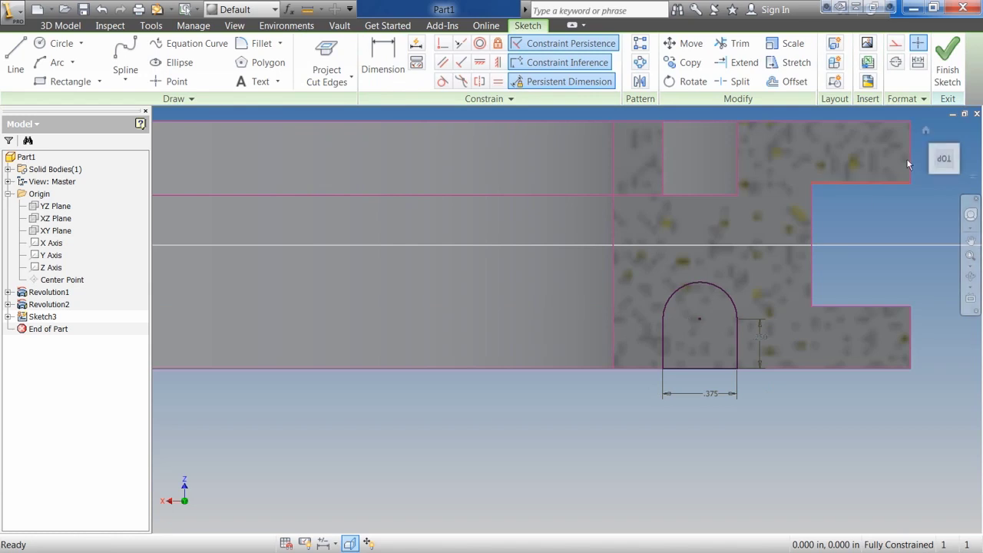
left_click(950, 62)
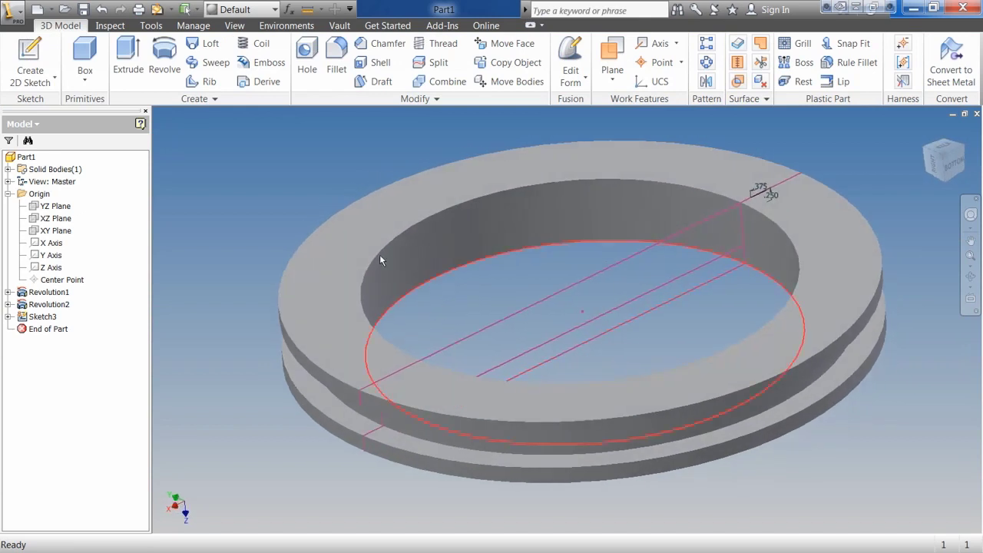
Step: Start a Revolve and select only the small arched region as its profile, clearing the larger regions of the projected section
left_click(164, 62)
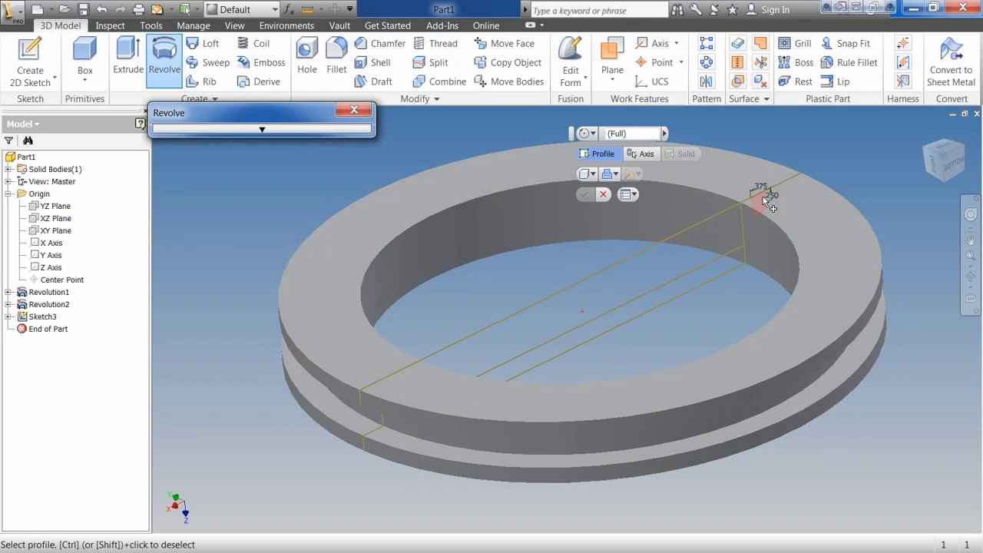
mouse_move(764, 195)
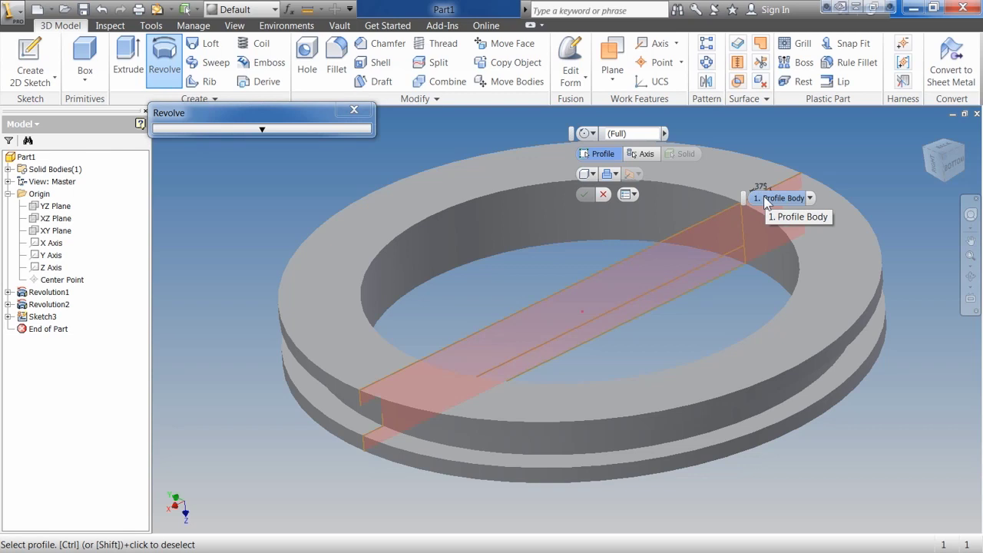
left_click(810, 198)
left_click(790, 227)
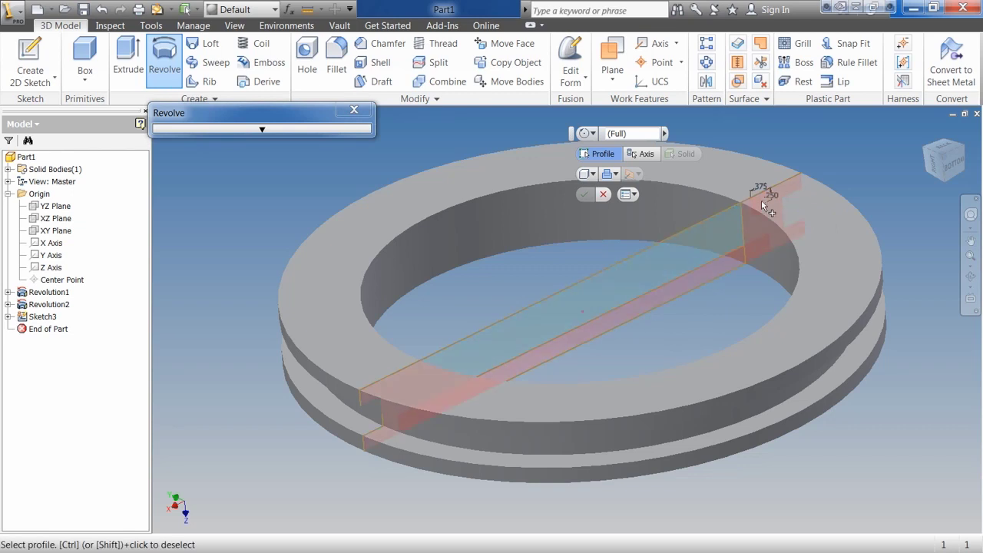
left_click(807, 203)
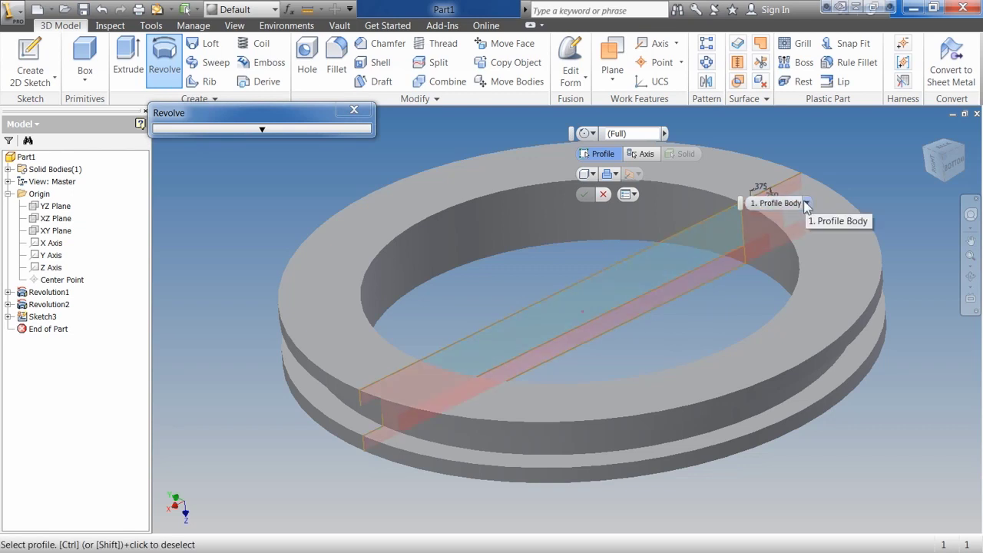
left_click(643, 265, "ctrl")
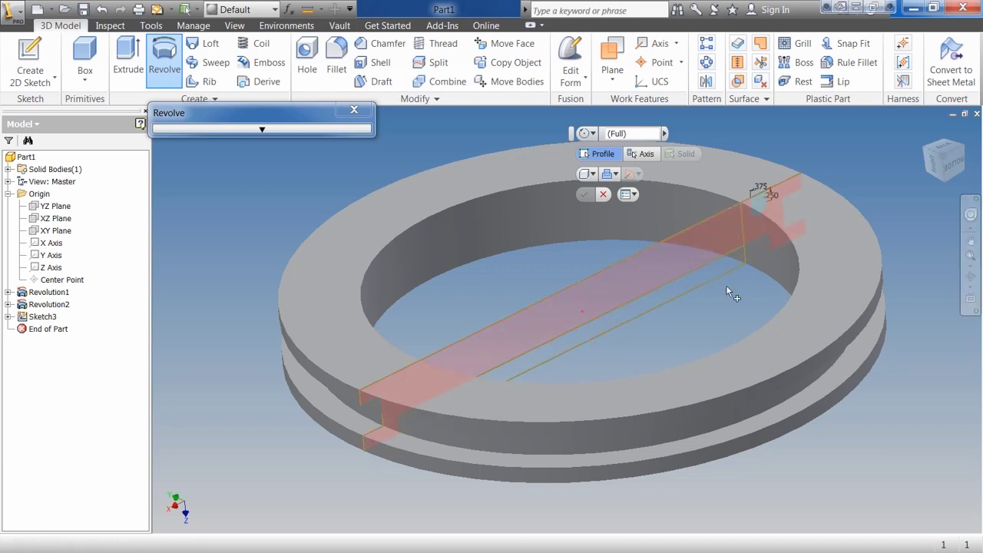
left_click(759, 192)
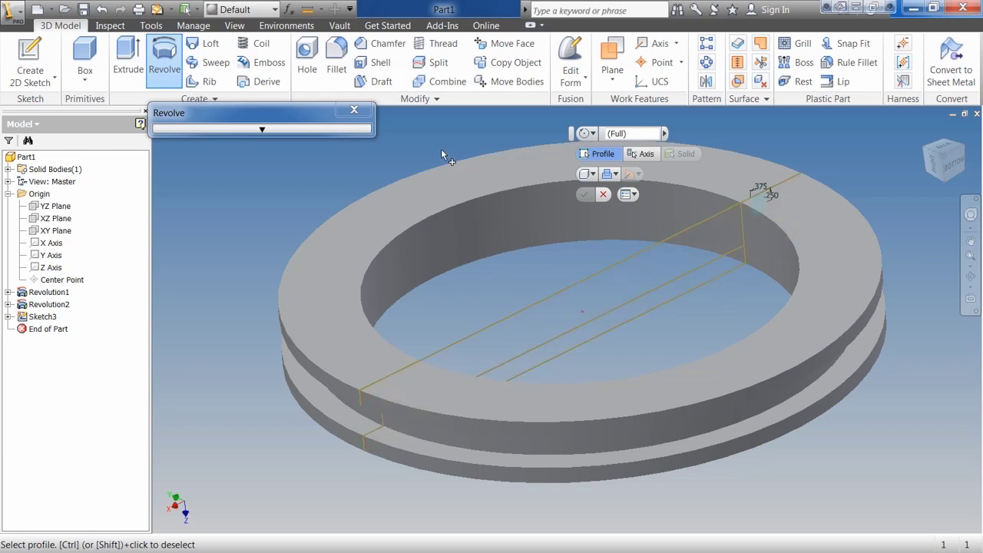
Step: Revolve the arched profile fully around the origin Z axis as a cut to form the rounded groove
left_click(644, 153)
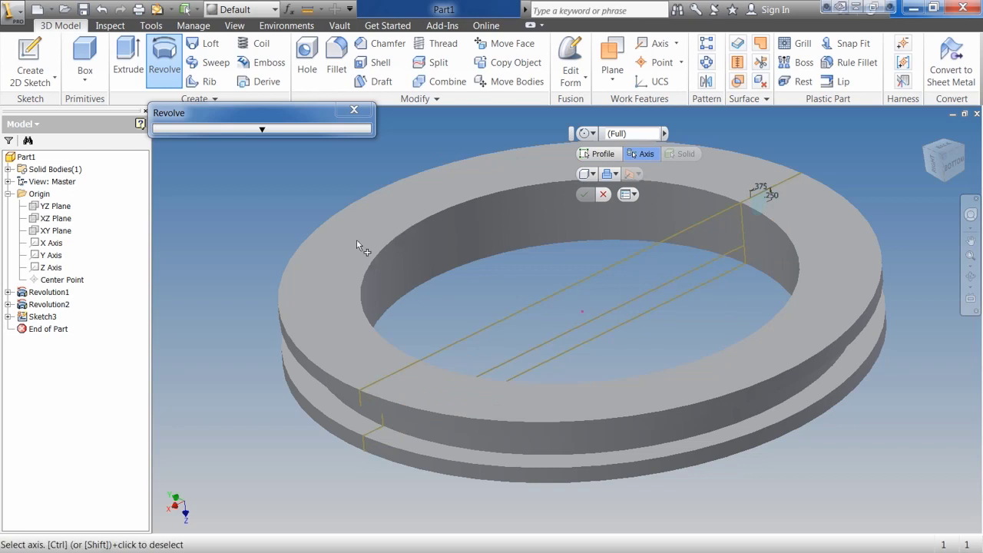
left_click(278, 132)
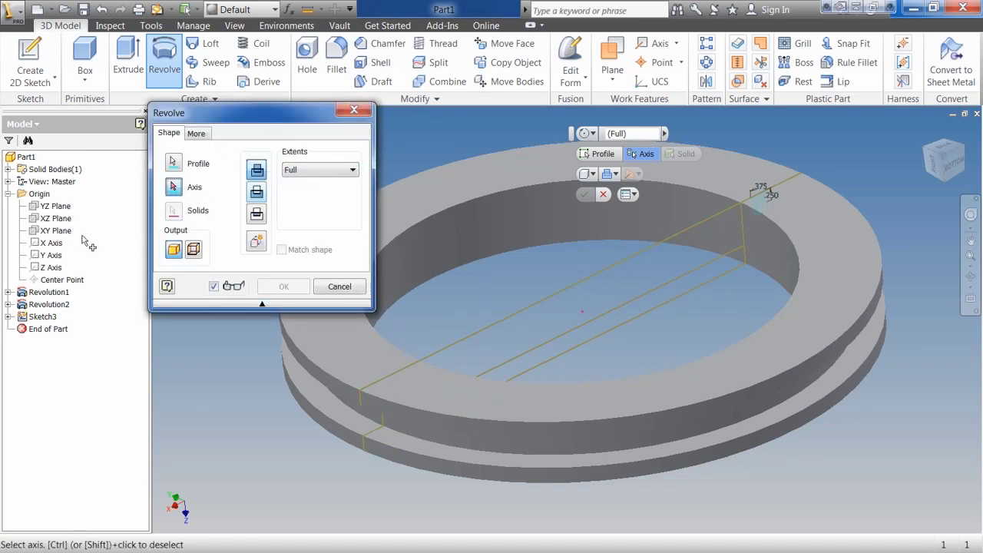
left_click(50, 268)
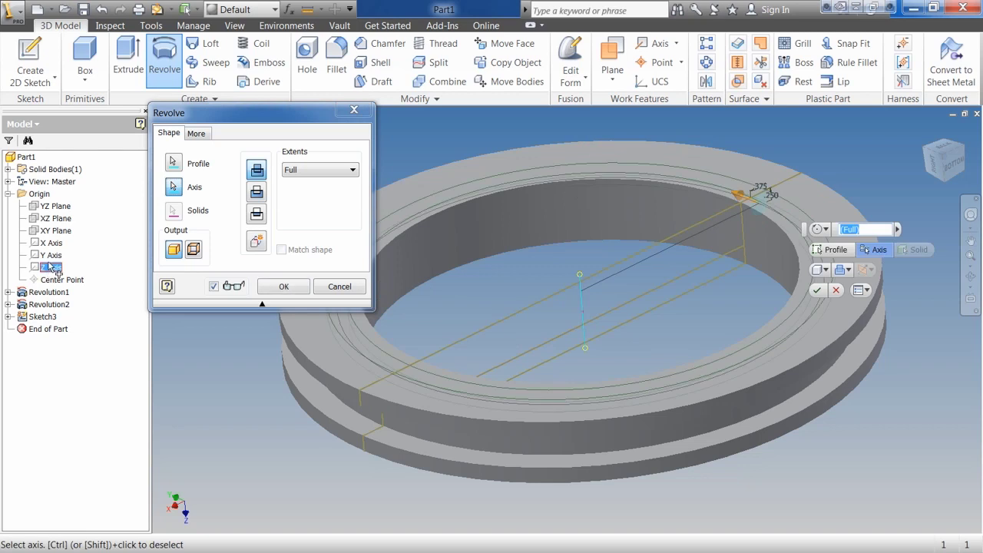
left_click(257, 193)
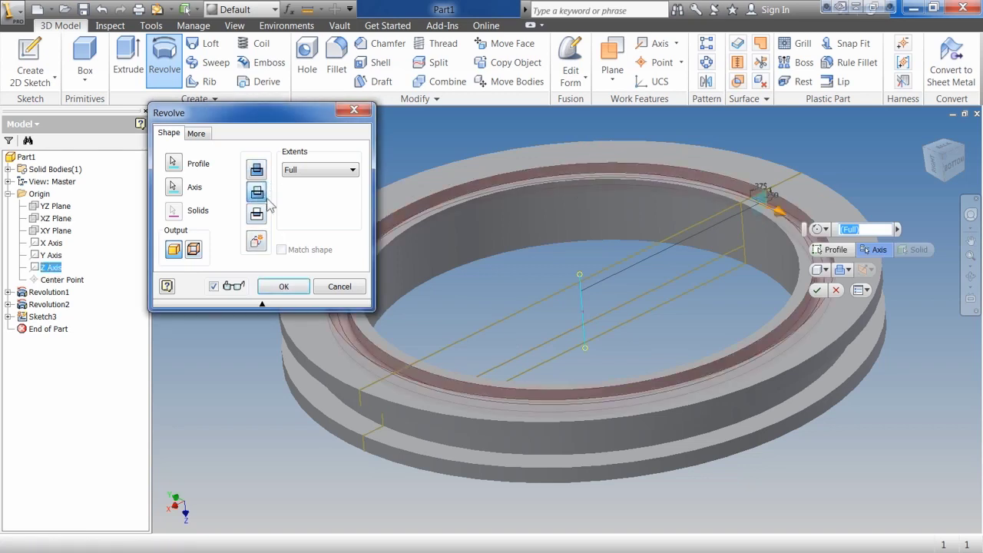
left_click(283, 288)
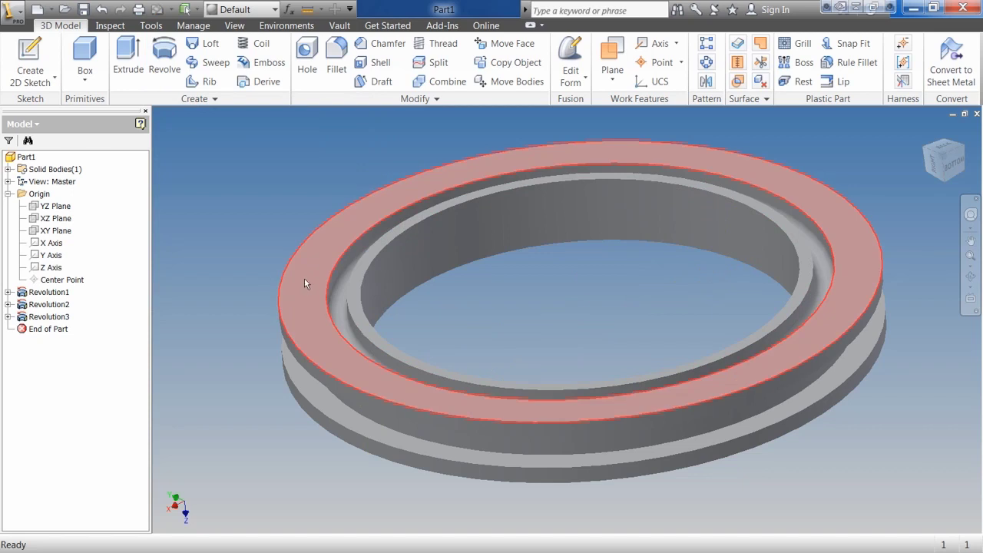
Step: Highlight the origin Z axis to examine its location in the ring, and clear the selection
left_click(52, 267)
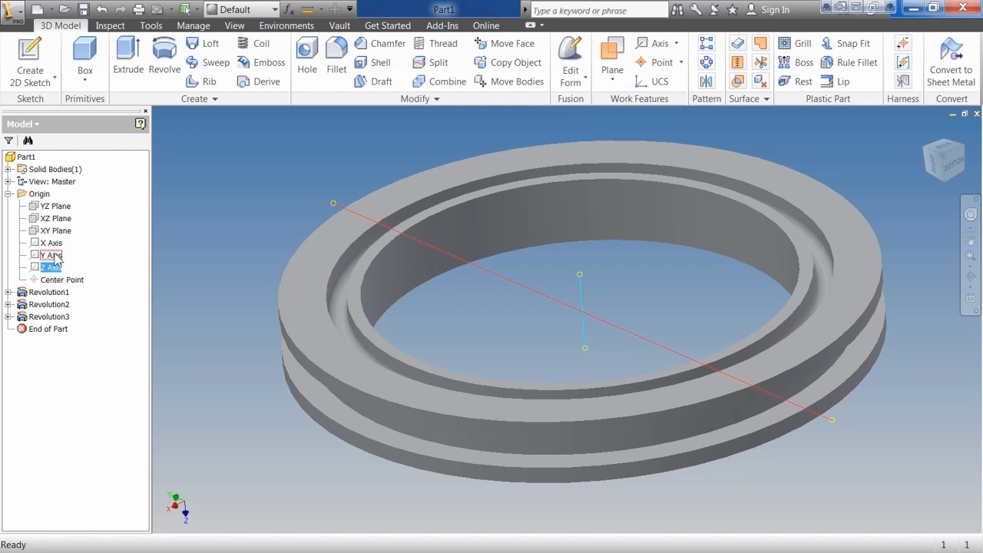
left_click(540, 320)
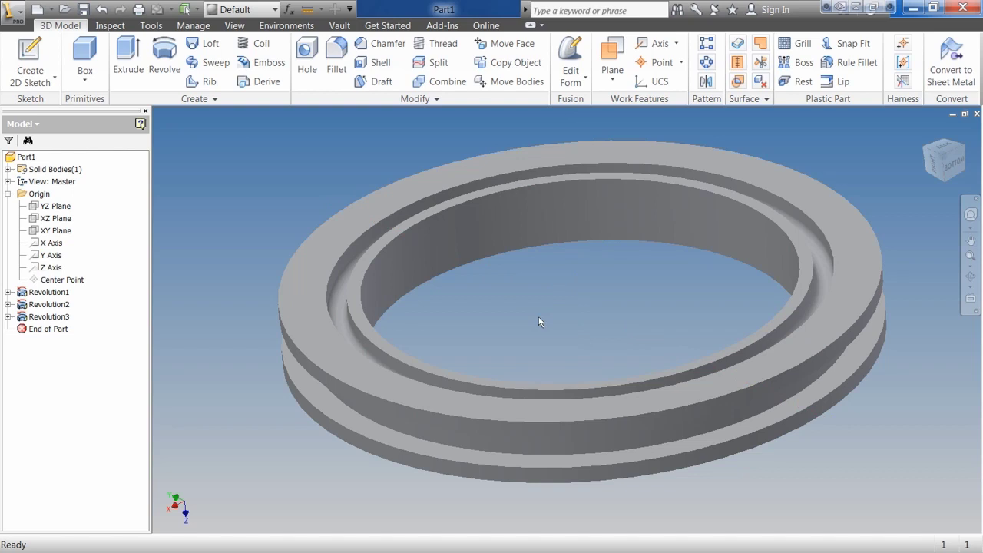